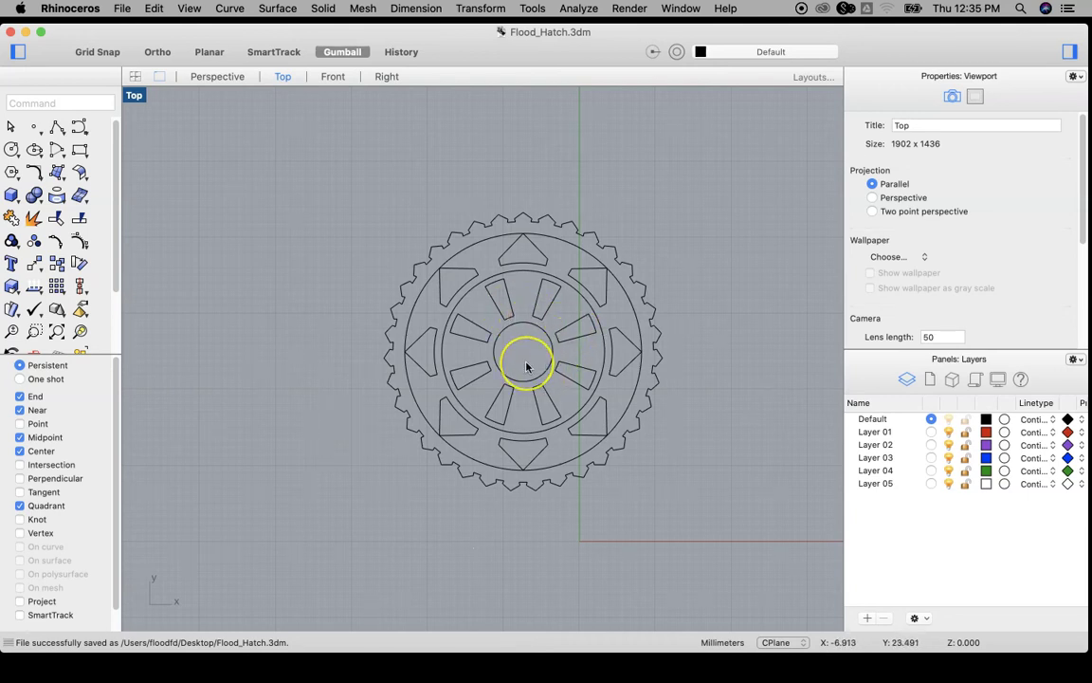
# Zoom in and pan the Top view so the gear medallion is large and centred
pyautogui.scroll(3, 528, 367)
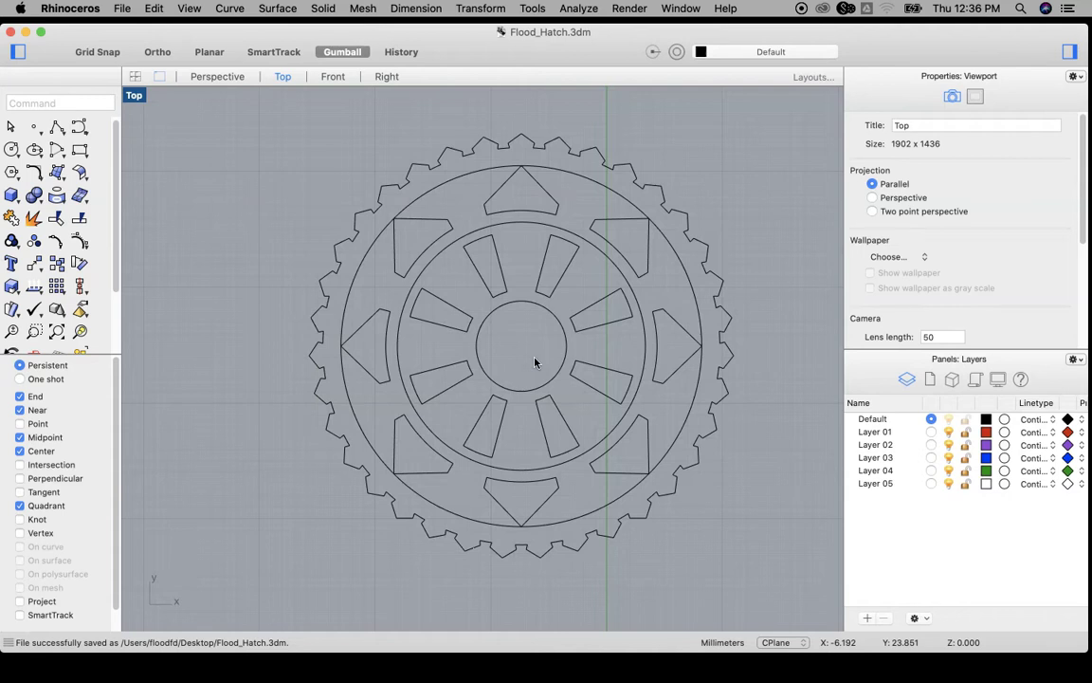
pyautogui.moveTo(558, 355); pyautogui.dragTo(514, 358, button='right')
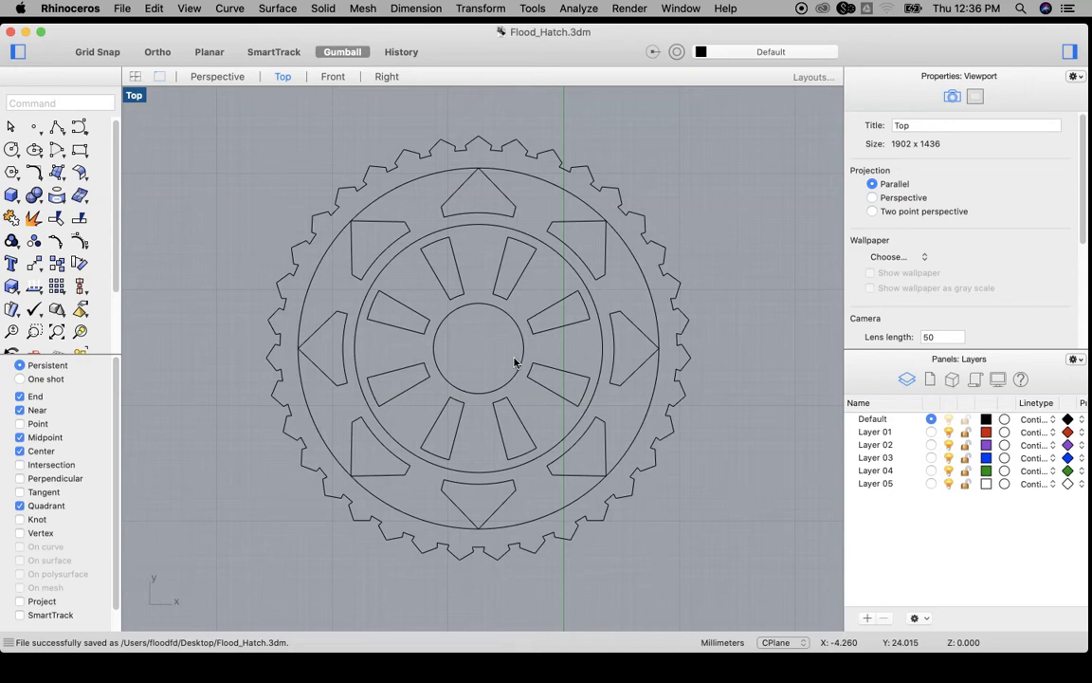
# Start the Hatch command with all the gear curves window-selected
pyautogui.write('Hatch')
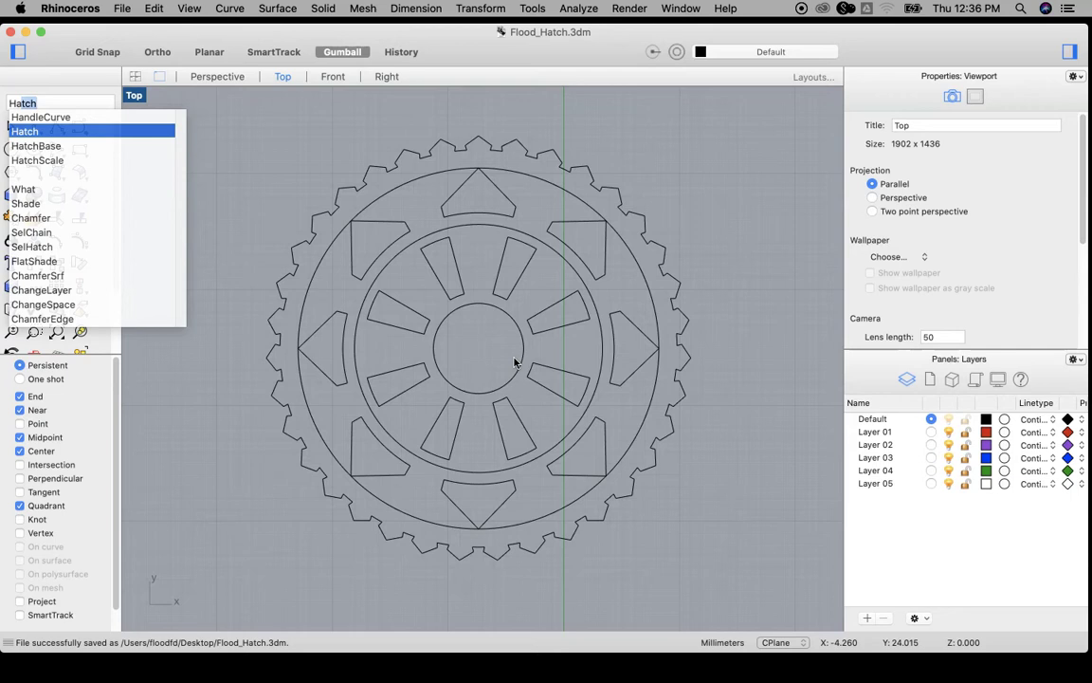
pyautogui.press('Return')
pyautogui.click(597, 328)
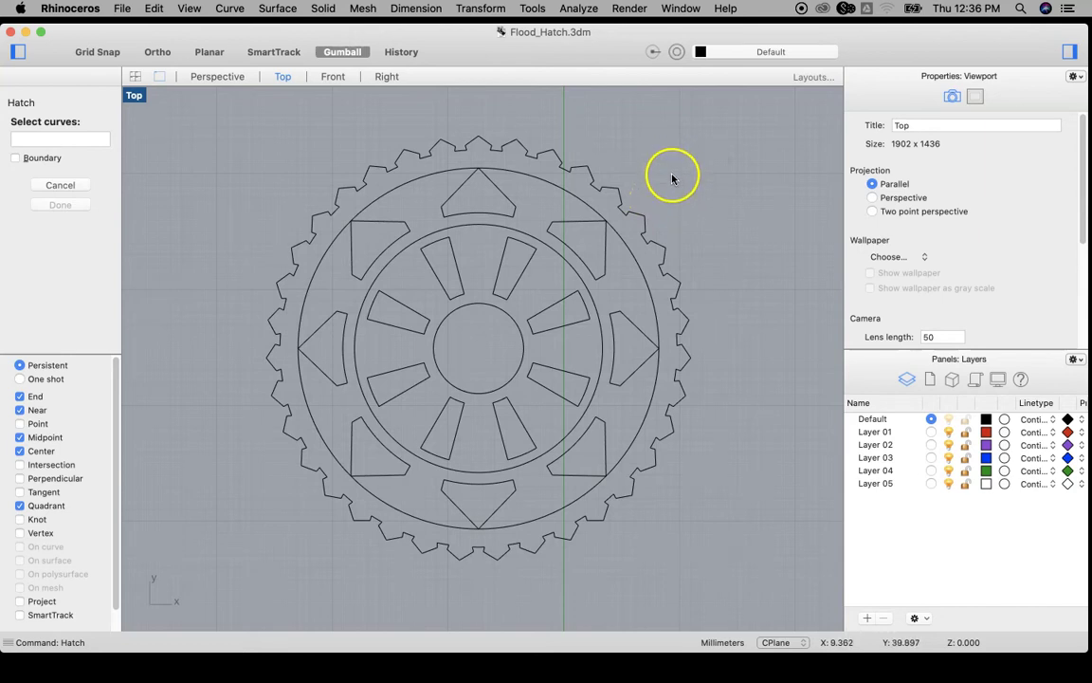
pyautogui.moveTo(700, 111)
pyautogui.mouseDown()
pyautogui.moveTo(531, 450)
pyautogui.moveTo(190, 566)
pyautogui.moveTo(173, 590)
pyautogui.mouseUp()
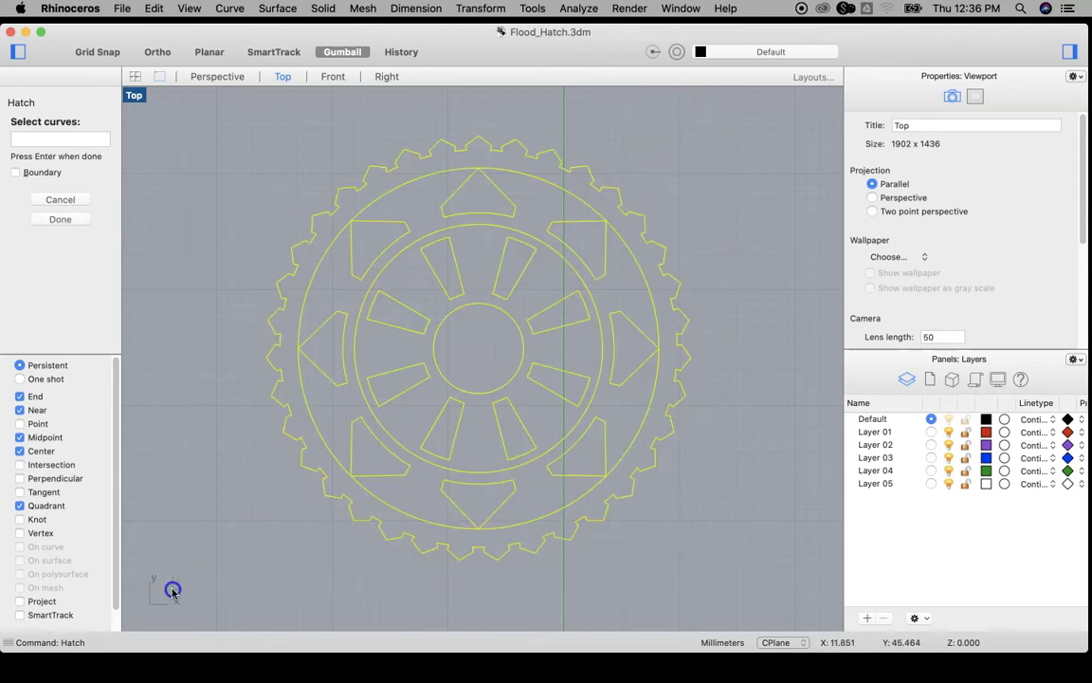
pyautogui.press('Return')
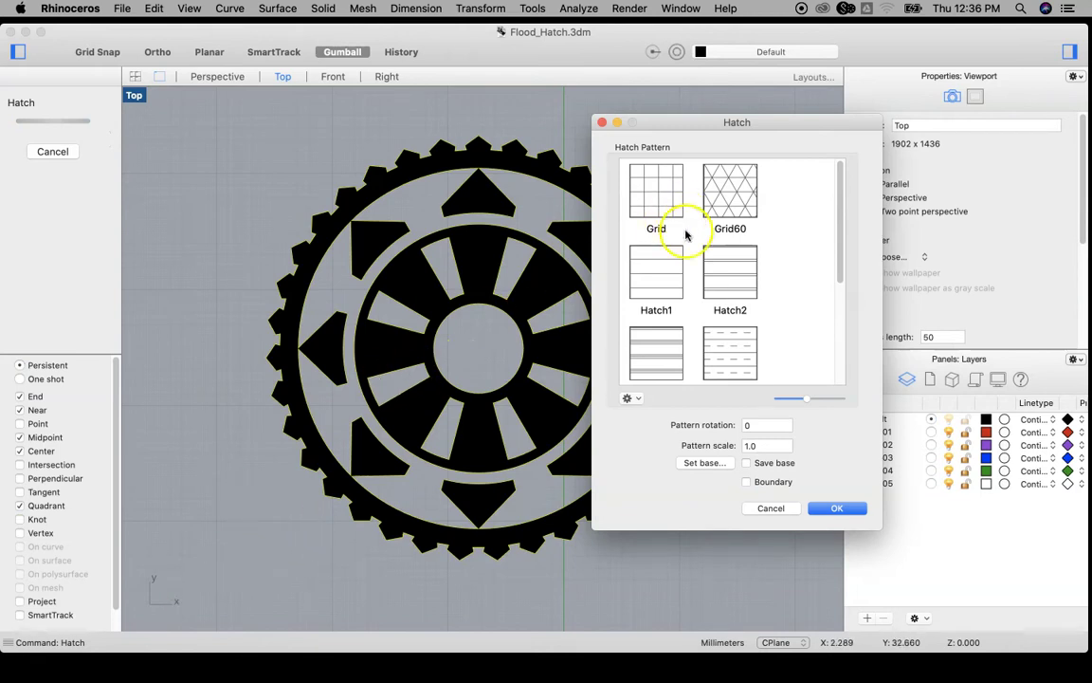
# Browse the hatch pattern list and preview the whole medallion filled with Solid
pyautogui.moveTo(841, 256)
pyautogui.mouseDown()
pyautogui.moveTo(841, 341)
pyautogui.moveTo(838, 246)
pyautogui.moveTo(835, 353)
pyautogui.mouseUp()
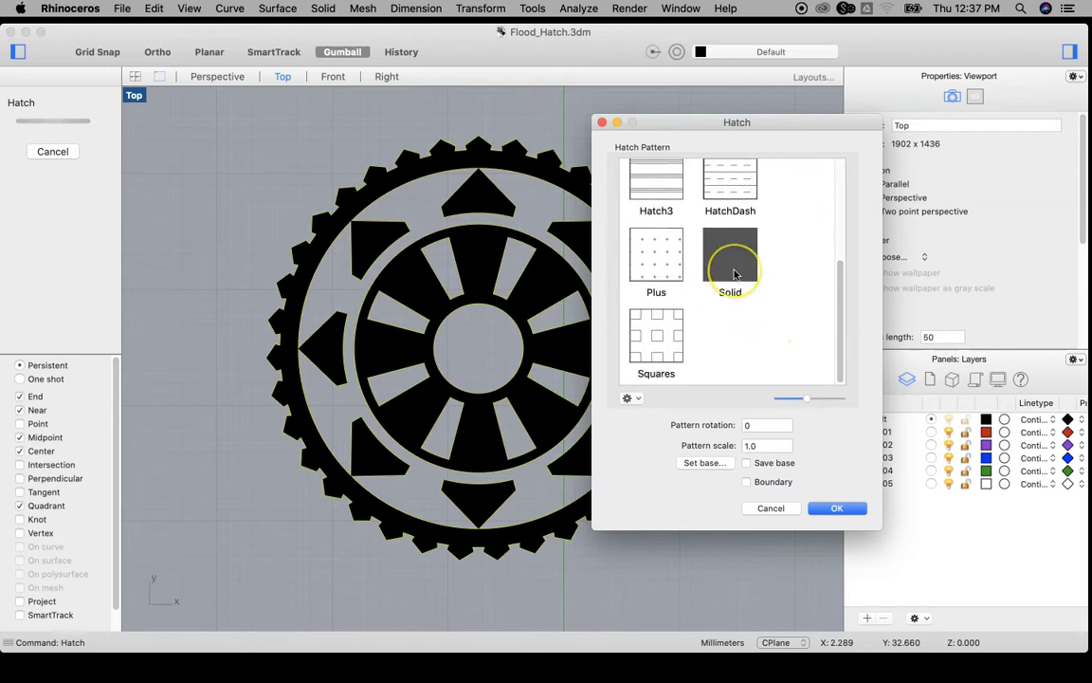
pyautogui.click(730, 256)
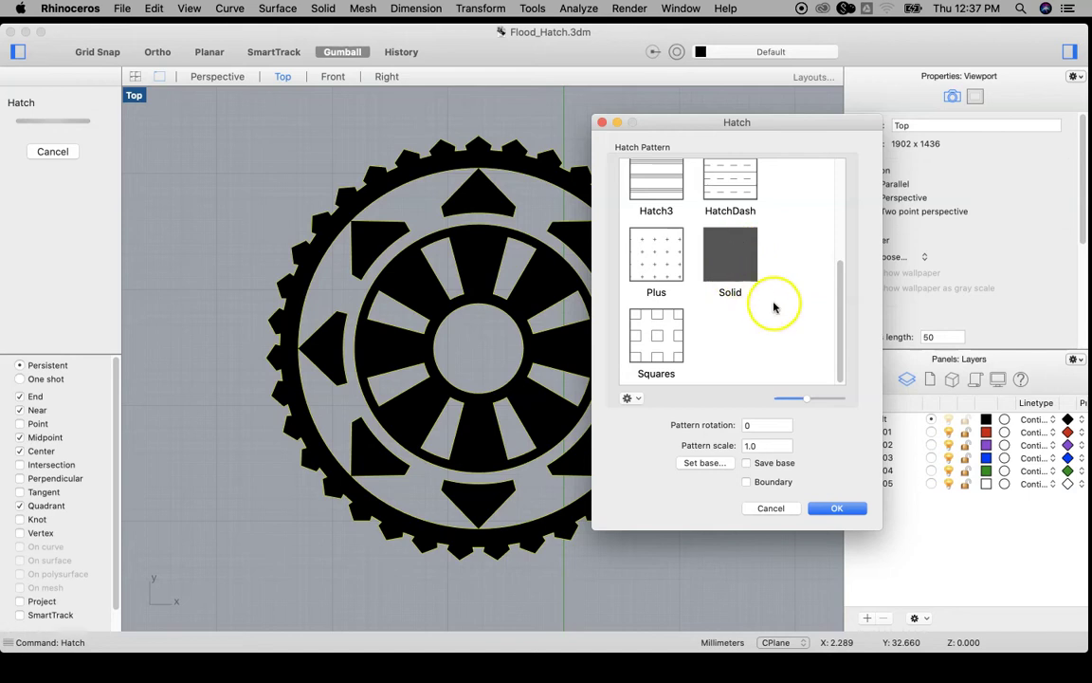
pyautogui.moveTo(836, 308); pyautogui.dragTo(830, 208)
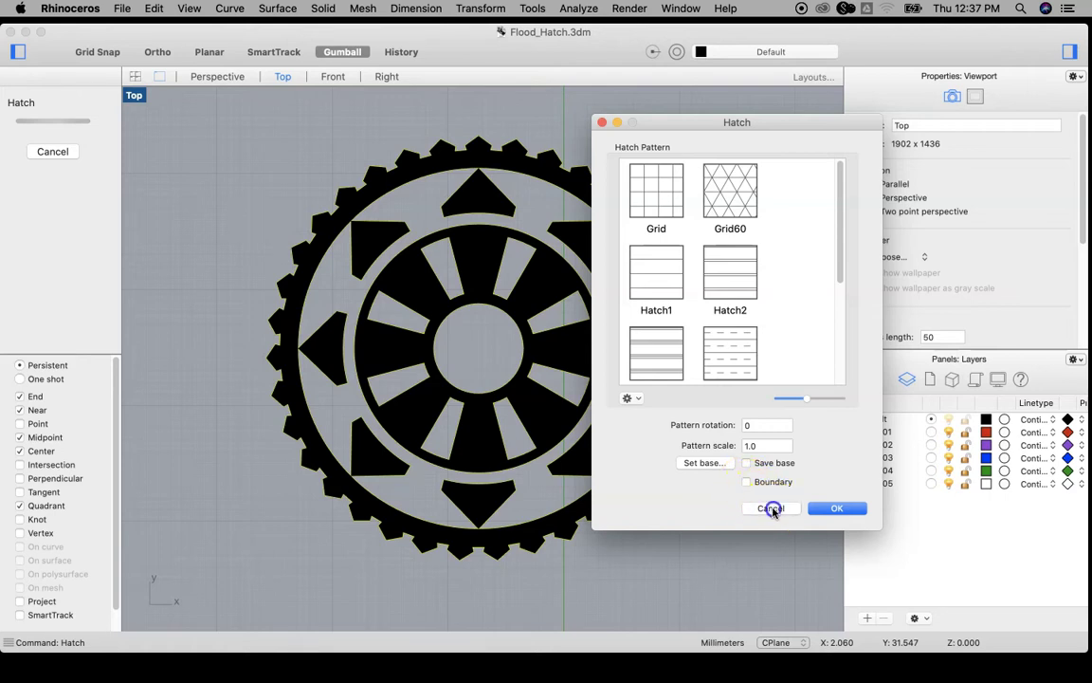
# Cancel the solid hatch and rerun Hatch in Boundary mode on all gear curves
pyautogui.click(773, 509)
pyautogui.press('Return')
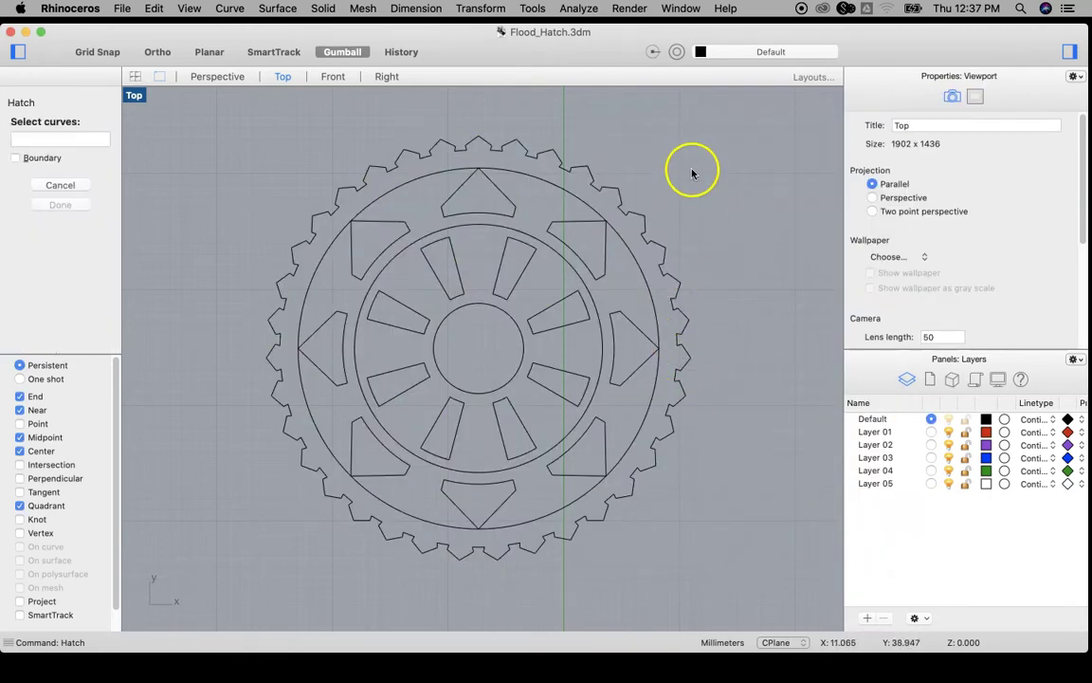
pyautogui.moveTo(704, 139)
pyautogui.mouseDown()
pyautogui.moveTo(466, 474)
pyautogui.moveTo(231, 568)
pyautogui.mouseUp()
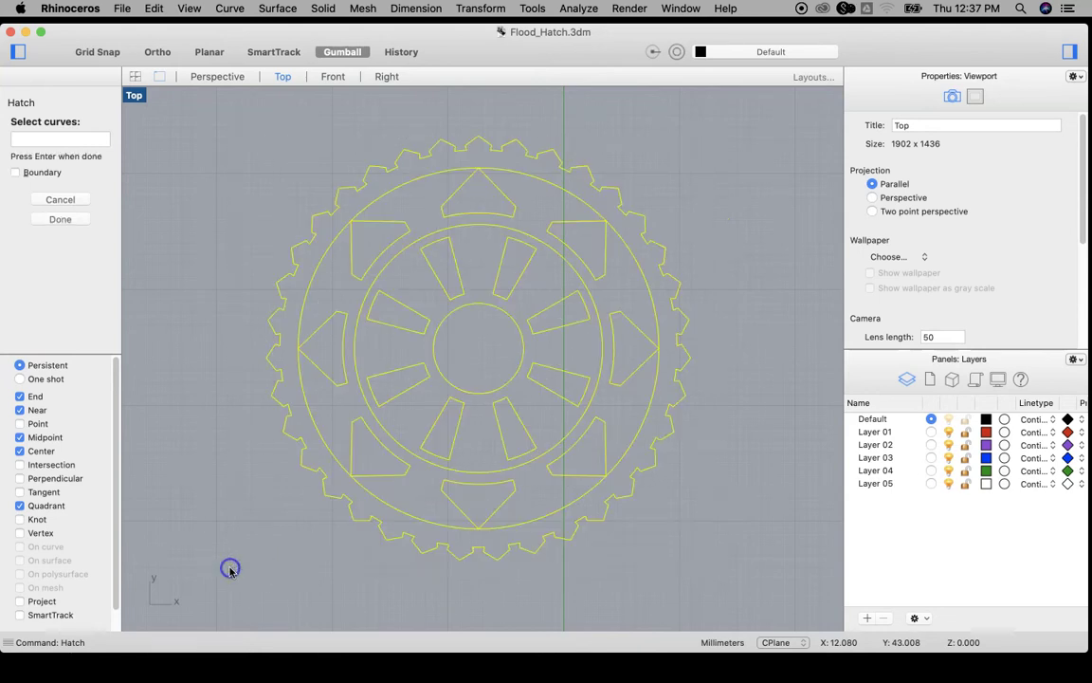
pyautogui.click(15, 172)
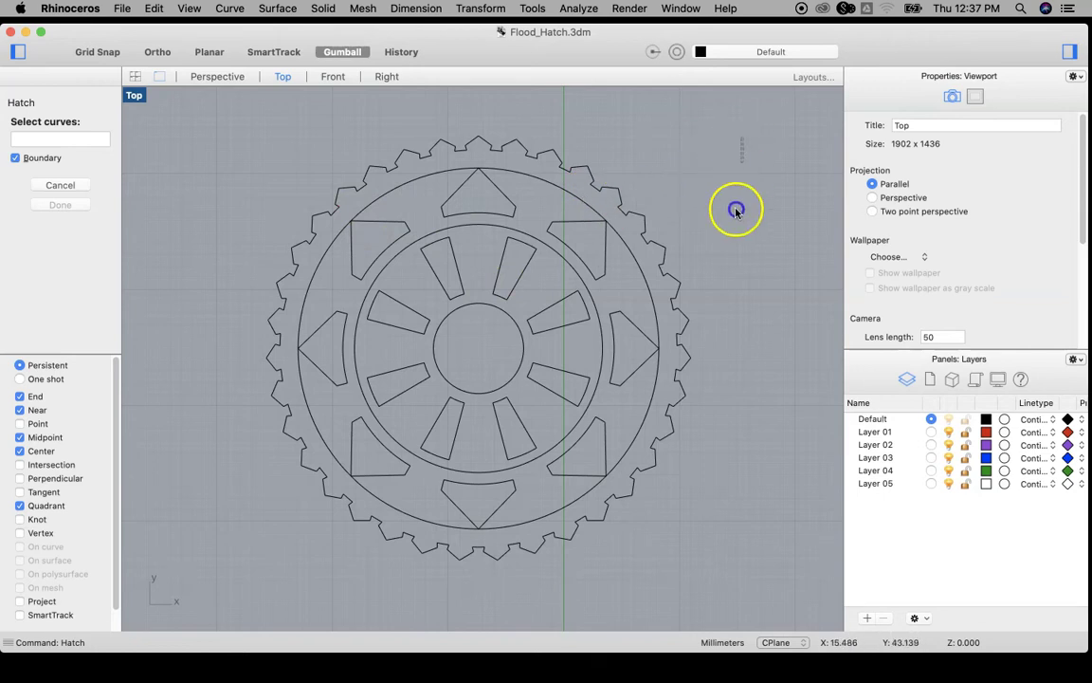
pyautogui.moveTo(736, 209); pyautogui.dragTo(185, 586)
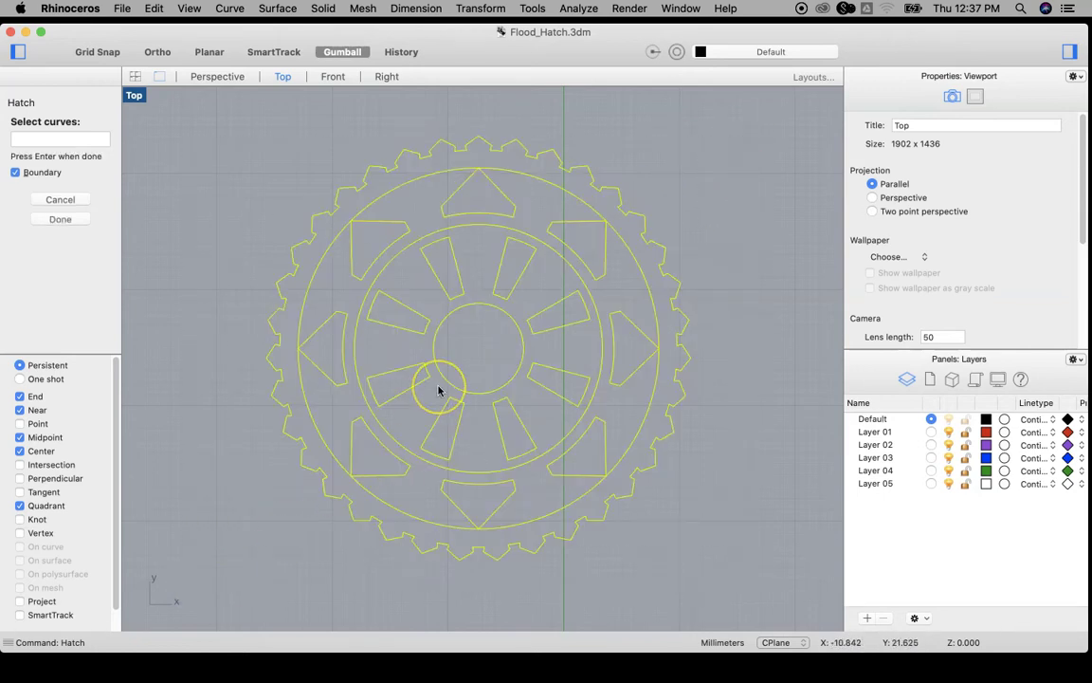
pyautogui.press('Return')
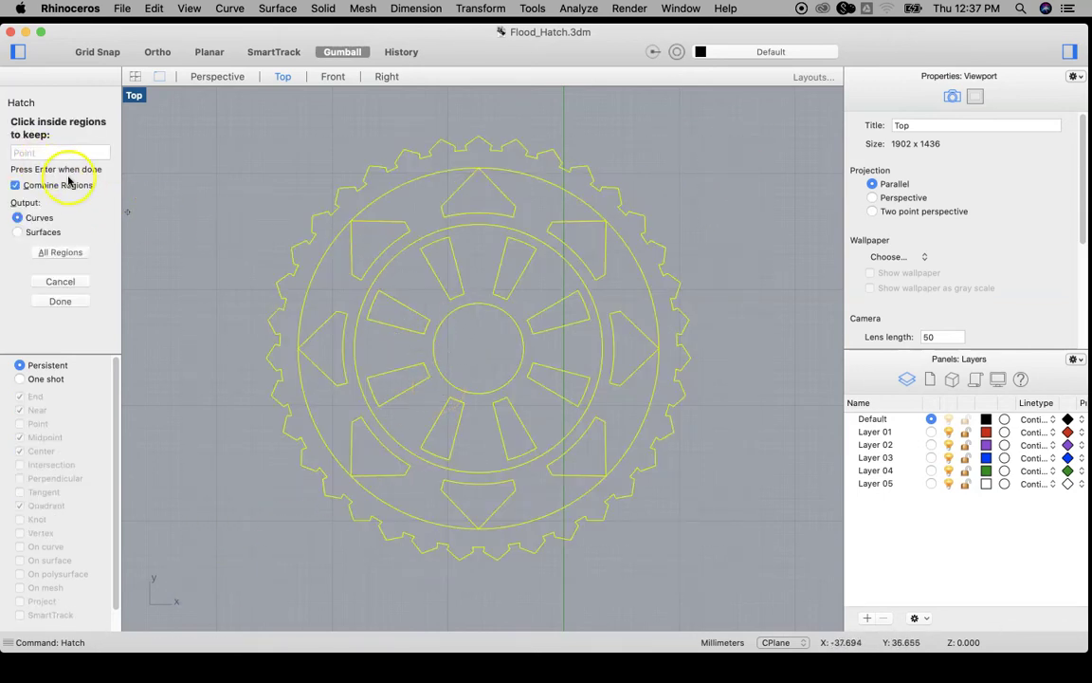
# Pick the toothed rim band and the central circle as the regions to hatch
pyautogui.scroll(2, 378, 245)
pyautogui.click(369, 243)
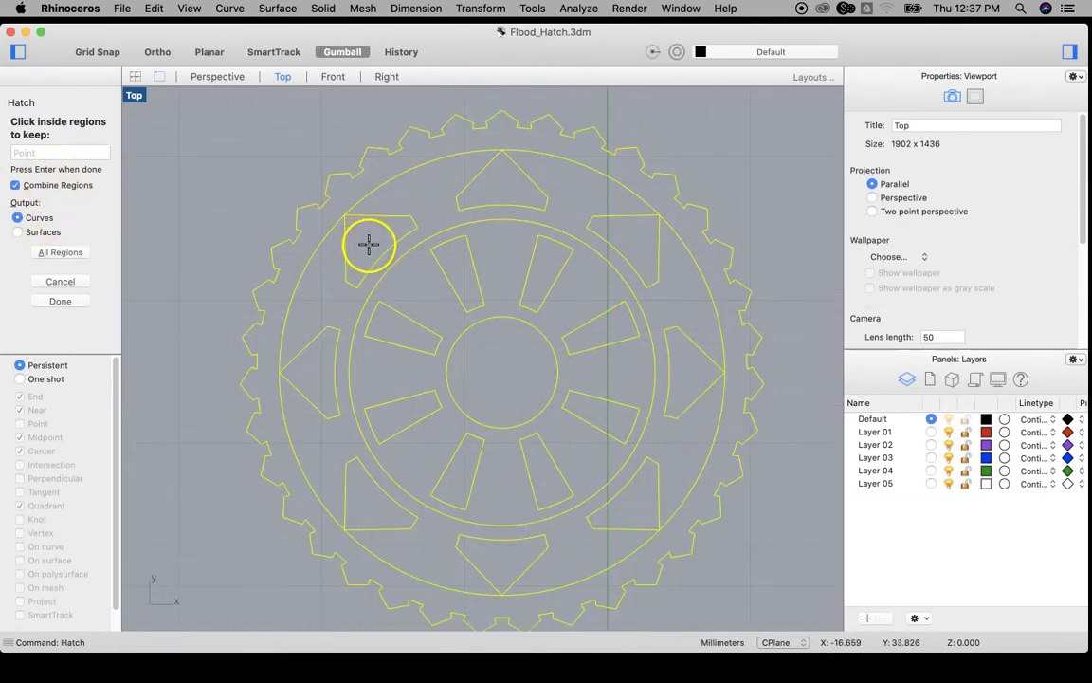
pyautogui.click(323, 298)
pyautogui.click(324, 297)
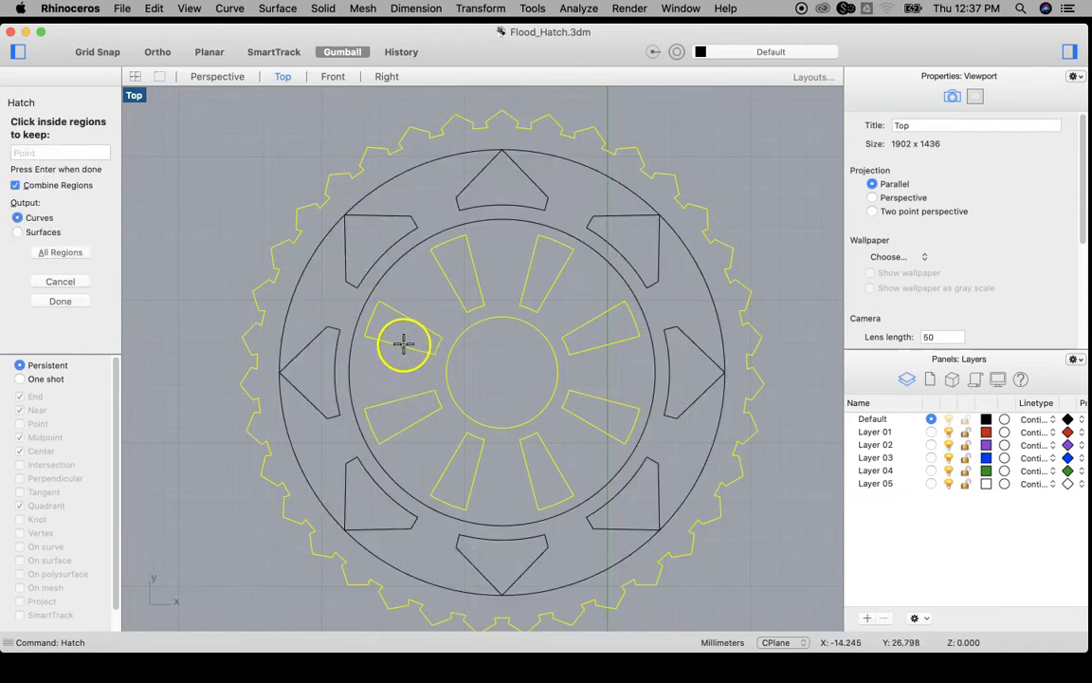
pyautogui.click(463, 339)
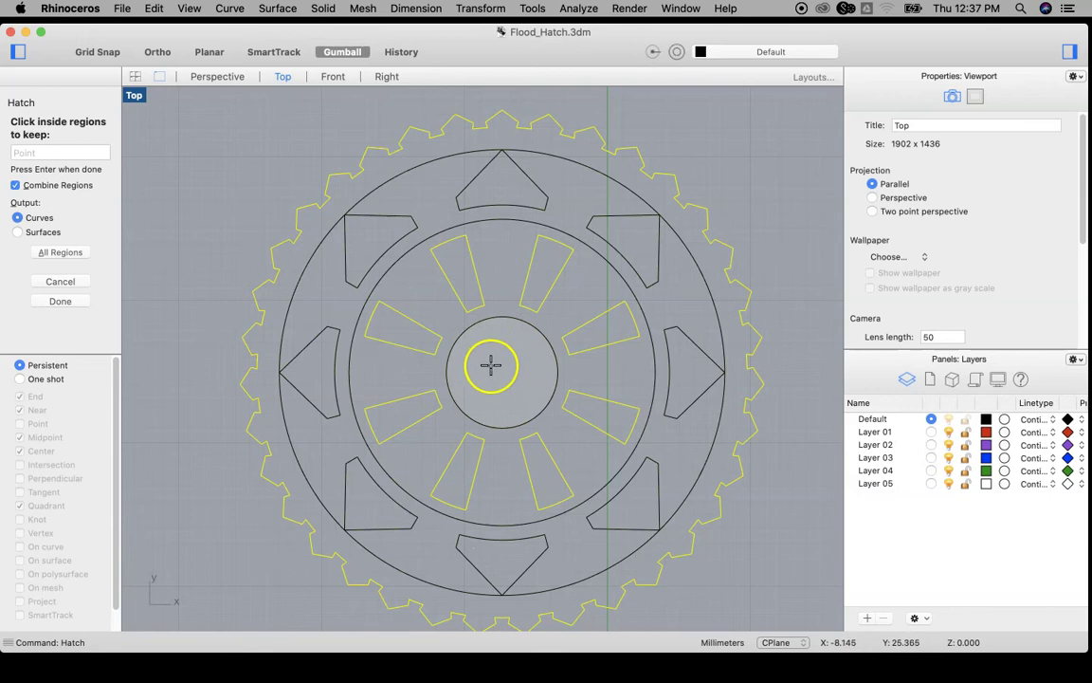
pyautogui.click(347, 248)
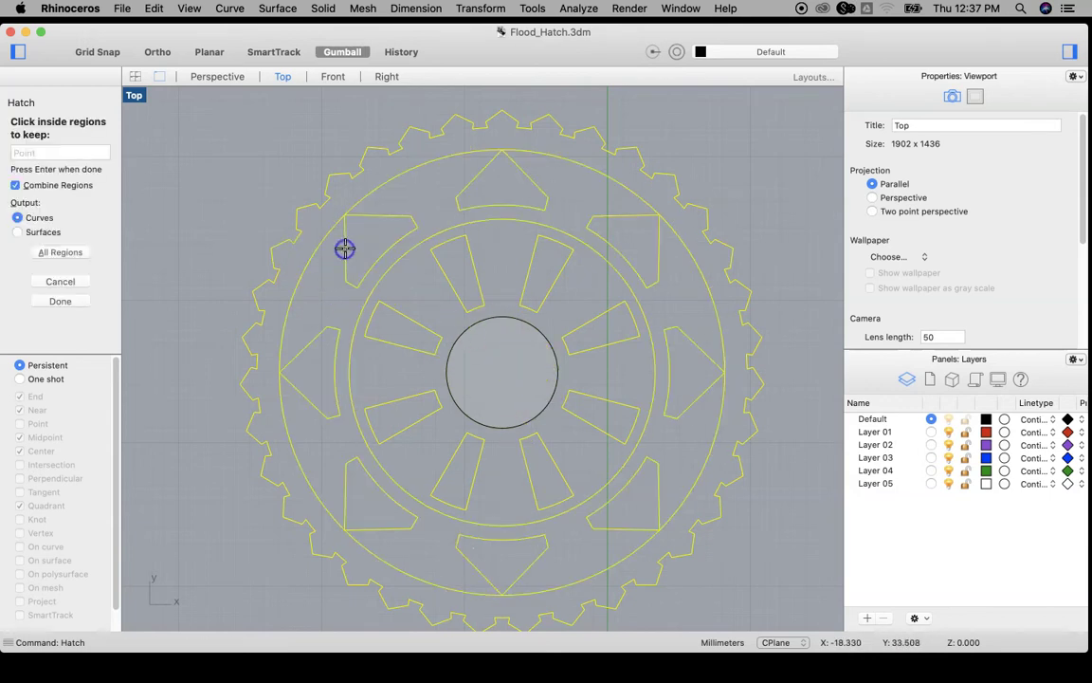
pyautogui.click(338, 174)
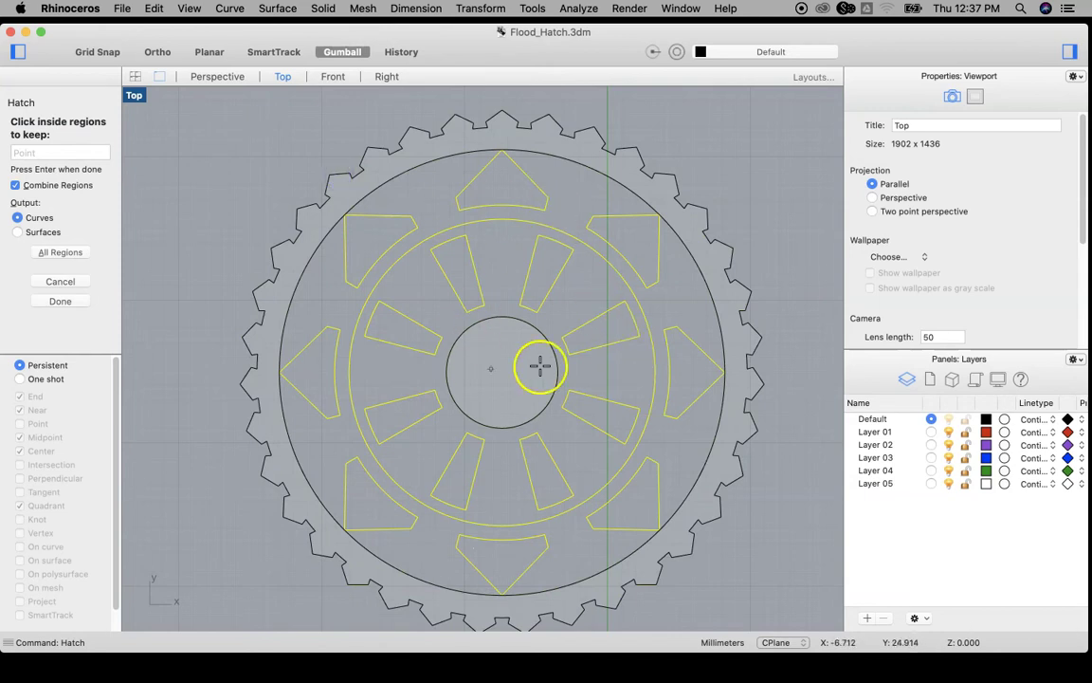
# Fill the picked rim band and central circle with the Squares pattern
pyautogui.press('Return')
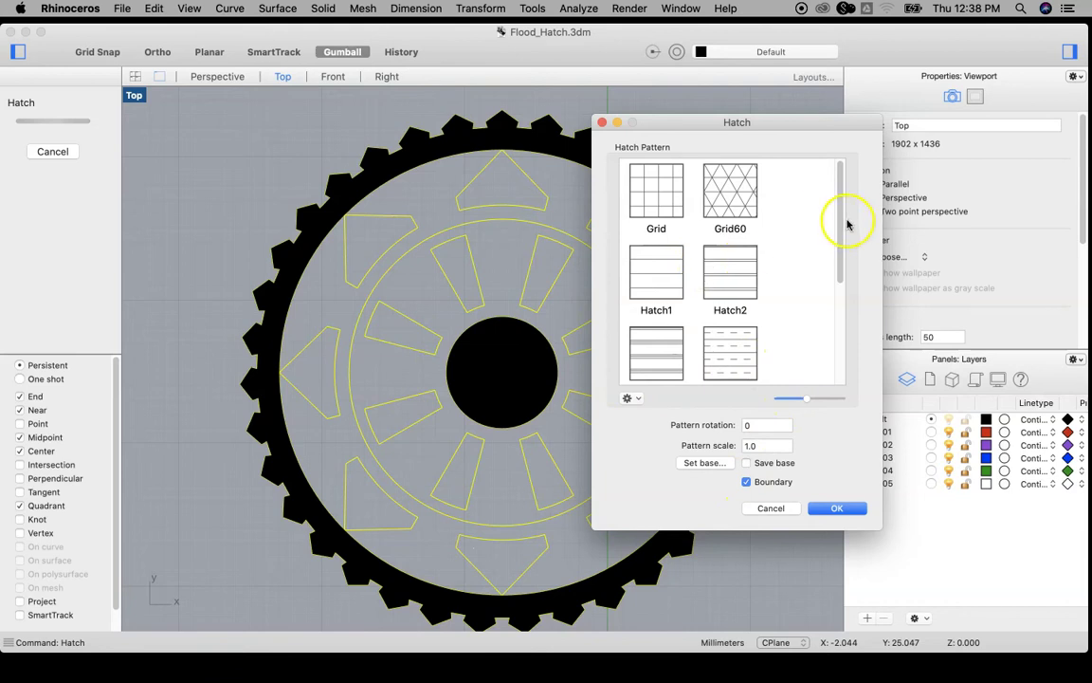
pyautogui.moveTo(841, 236); pyautogui.dragTo(841, 315)
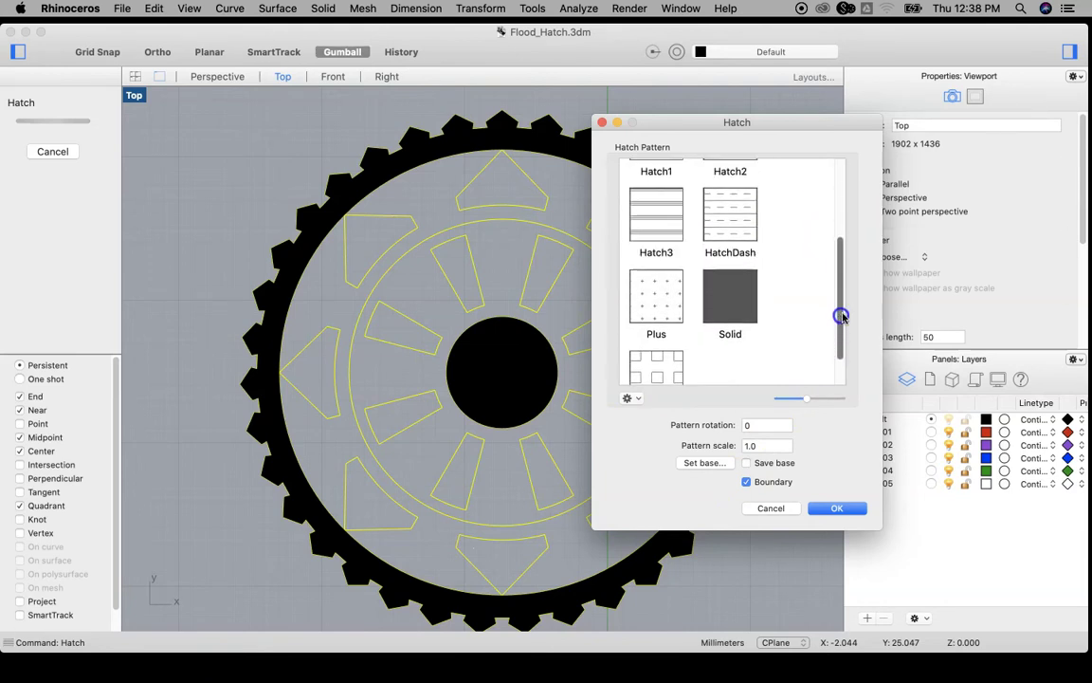
pyautogui.click(666, 362)
pyautogui.click(658, 336)
pyautogui.click(661, 368)
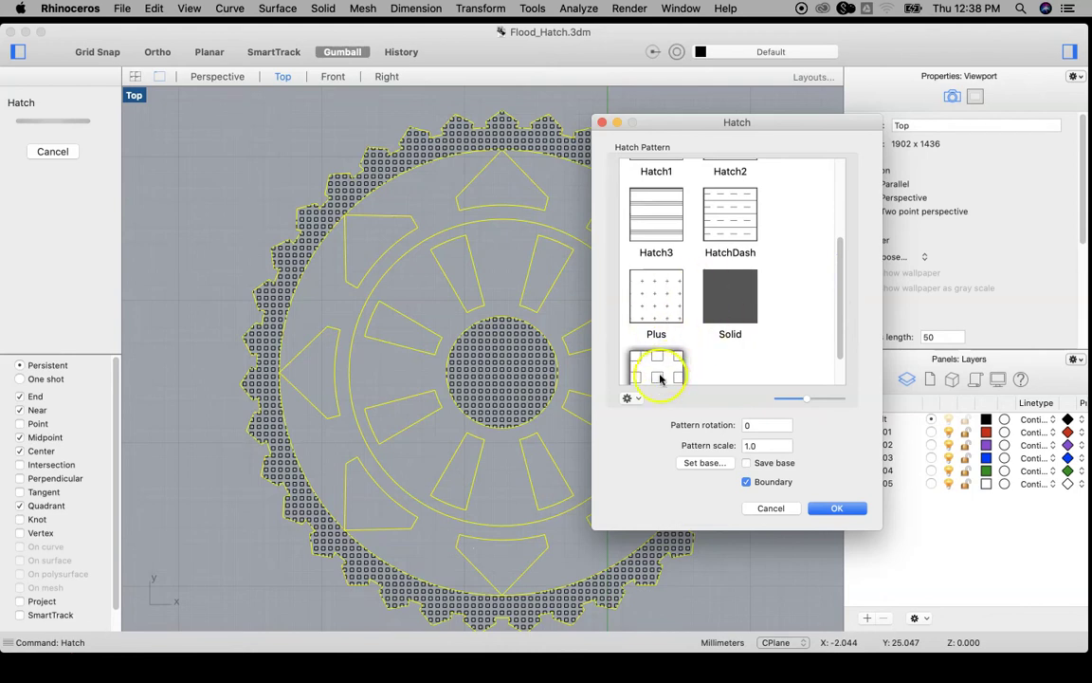
pyautogui.click(654, 337)
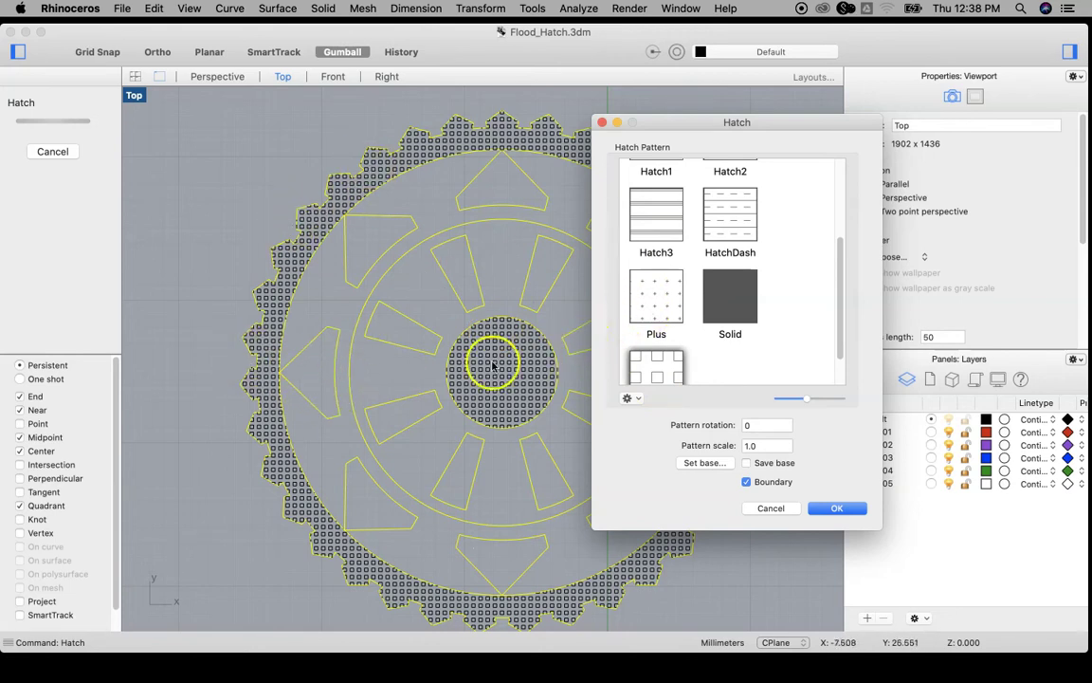
pyautogui.click(838, 510)
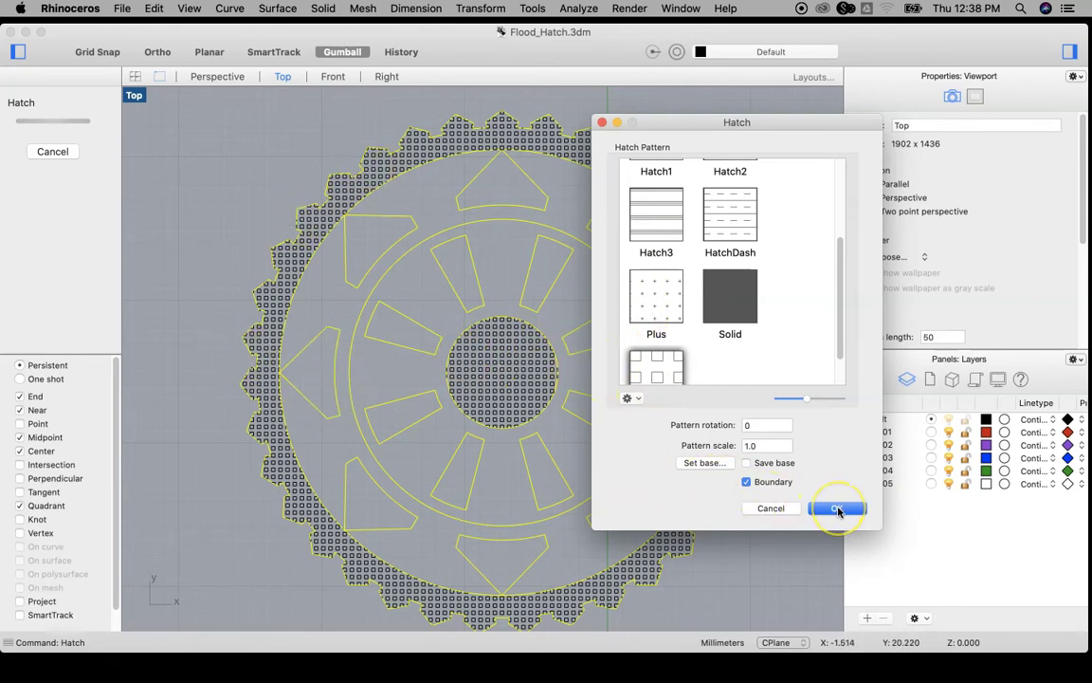
pyautogui.click(839, 509)
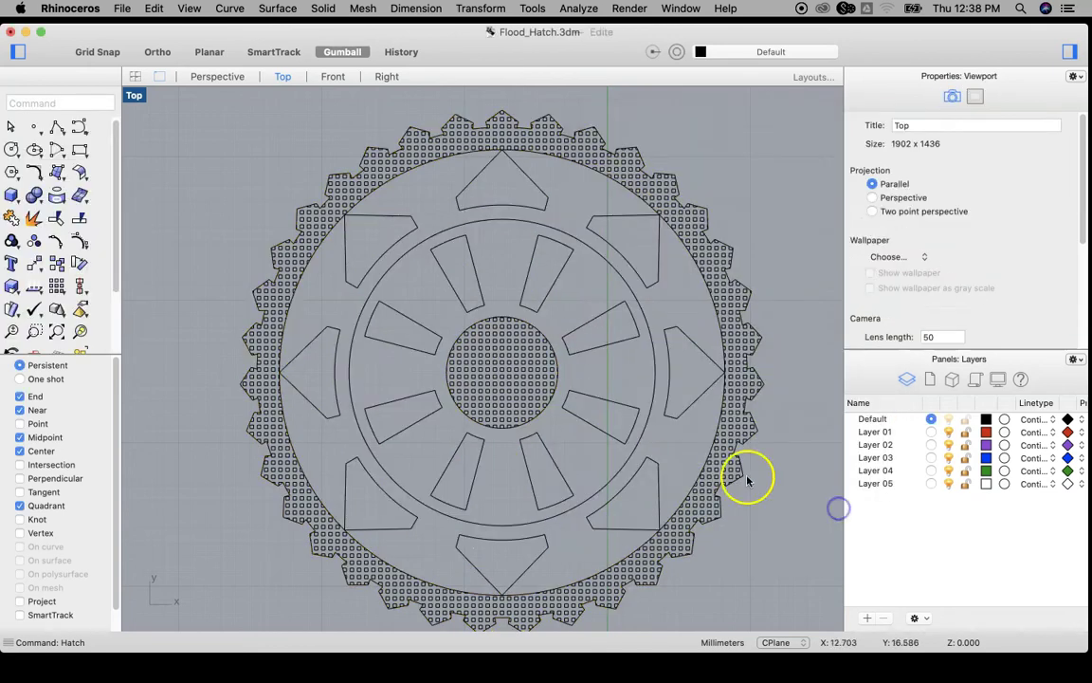
# Select the outlines of all eight spoke openings around the hub
pyautogui.click(420, 325)
pyautogui.keyDown('shift'); pyautogui.click(445, 273); pyautogui.keyUp('shift')
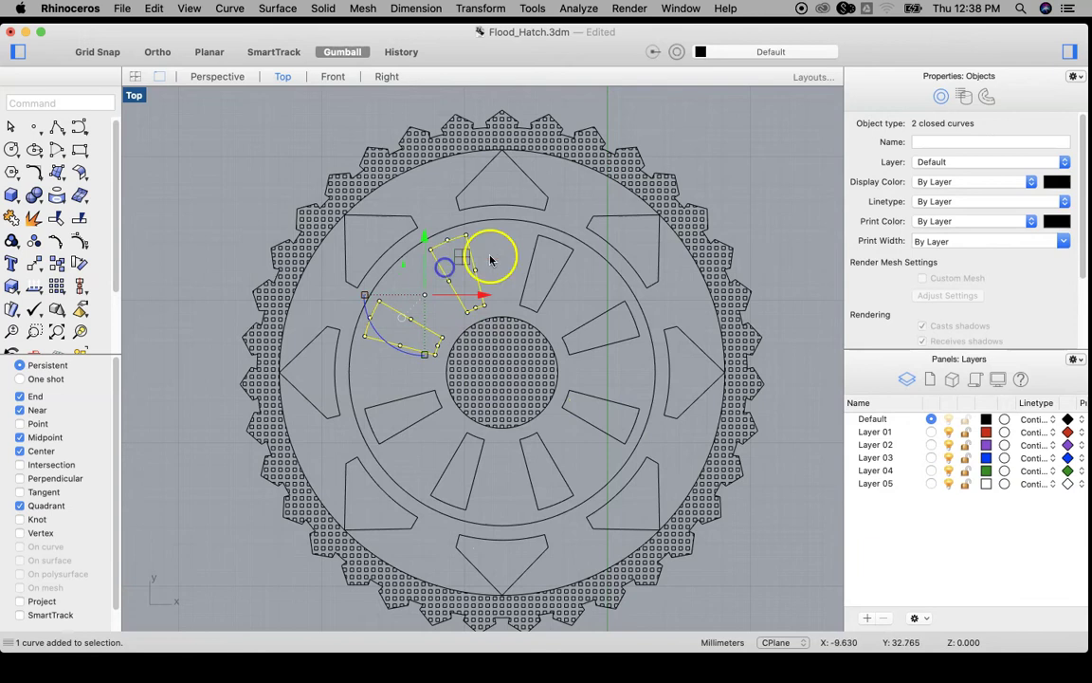
pyautogui.keyDown('shift'); pyautogui.click(533, 254); pyautogui.keyUp('shift')
pyautogui.keyDown('shift'); pyautogui.click(593, 326); pyautogui.keyUp('shift')
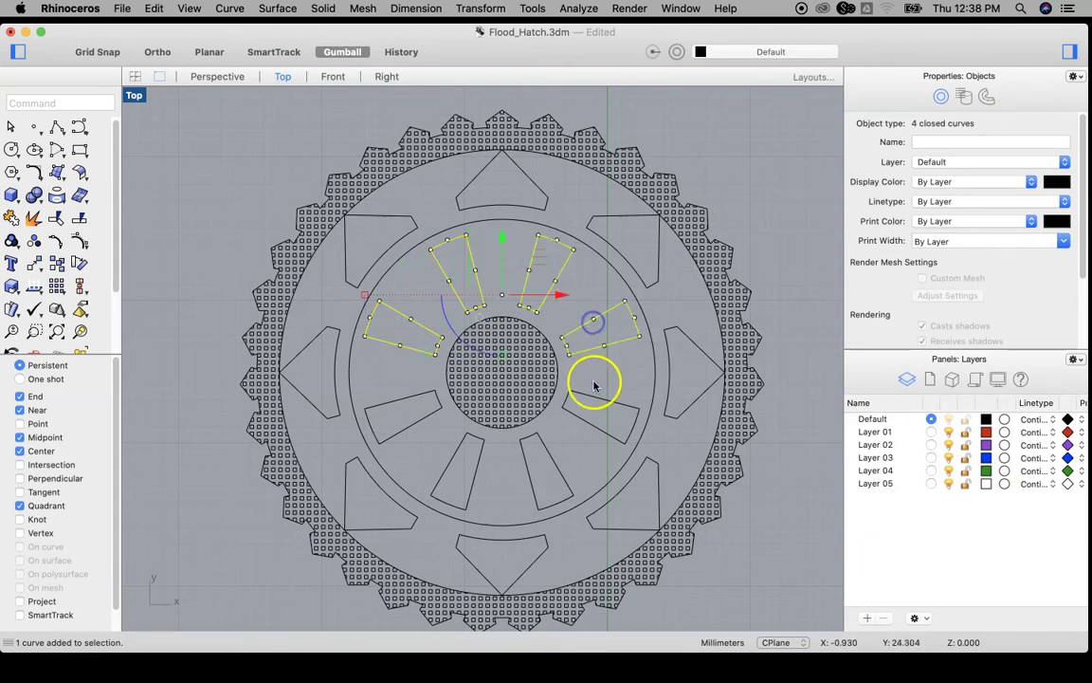
pyautogui.keyDown('shift'); pyautogui.click(594, 387); pyautogui.keyUp('shift')
pyautogui.keyDown('shift'); pyautogui.click(548, 451); pyautogui.keyUp('shift')
pyautogui.keyDown('shift'); pyautogui.click(472, 454); pyautogui.keyUp('shift')
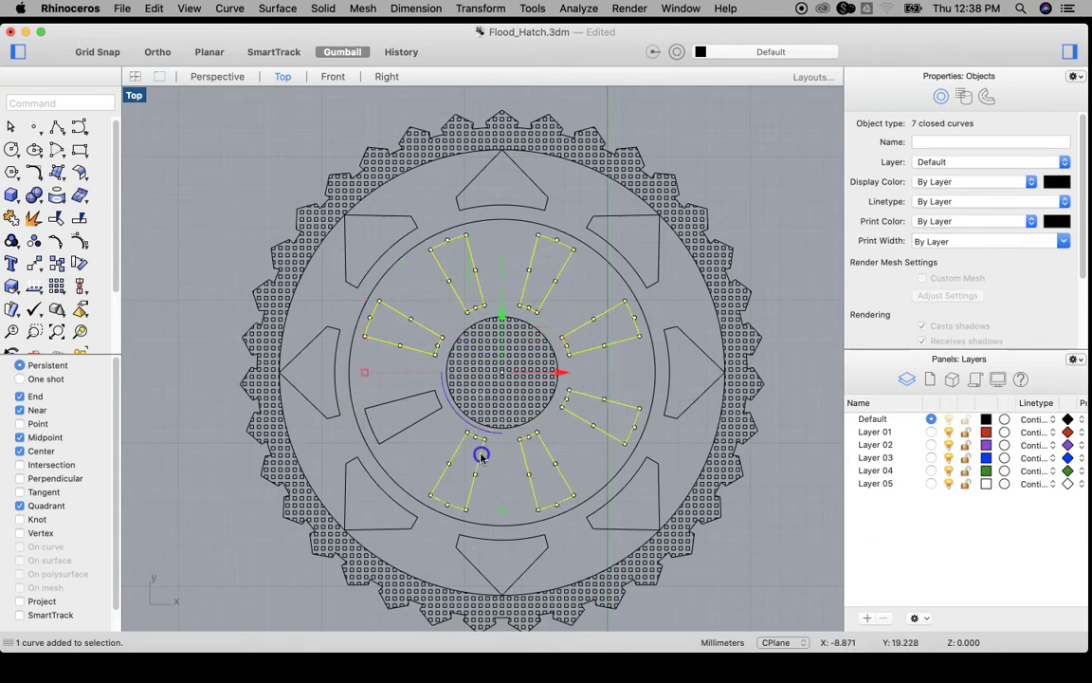
pyautogui.keyDown('shift'); pyautogui.click(430, 418); pyautogui.keyUp('shift')
# Hatch the eight selected spoke openings with the Hatch3 line pattern
pyautogui.press('Return')
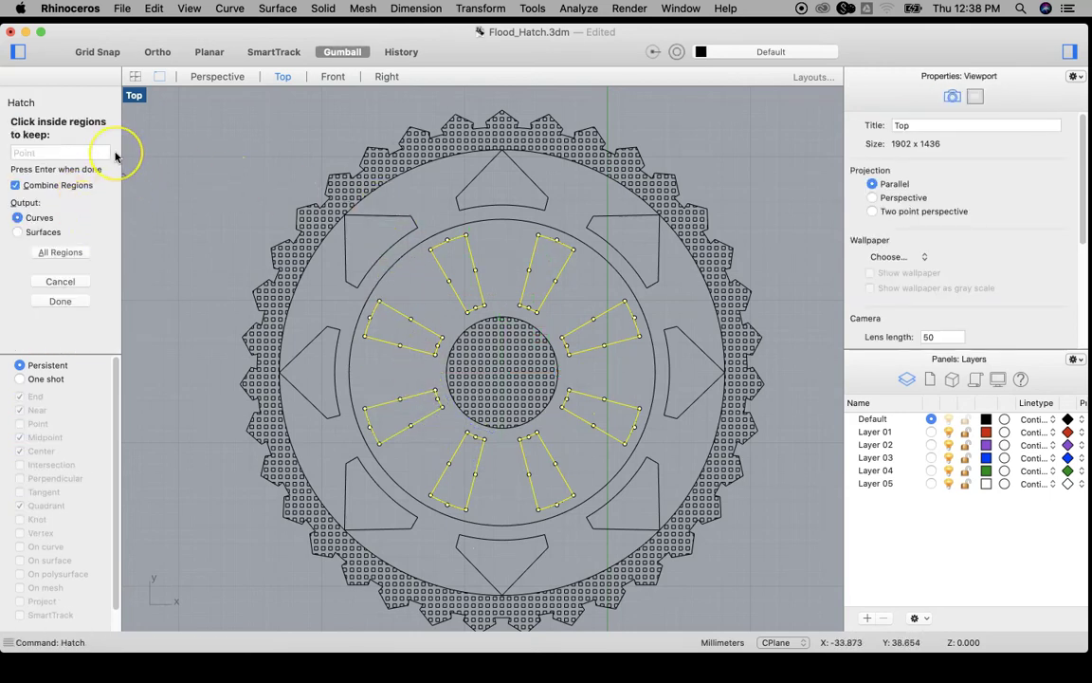
pyautogui.press('Return')
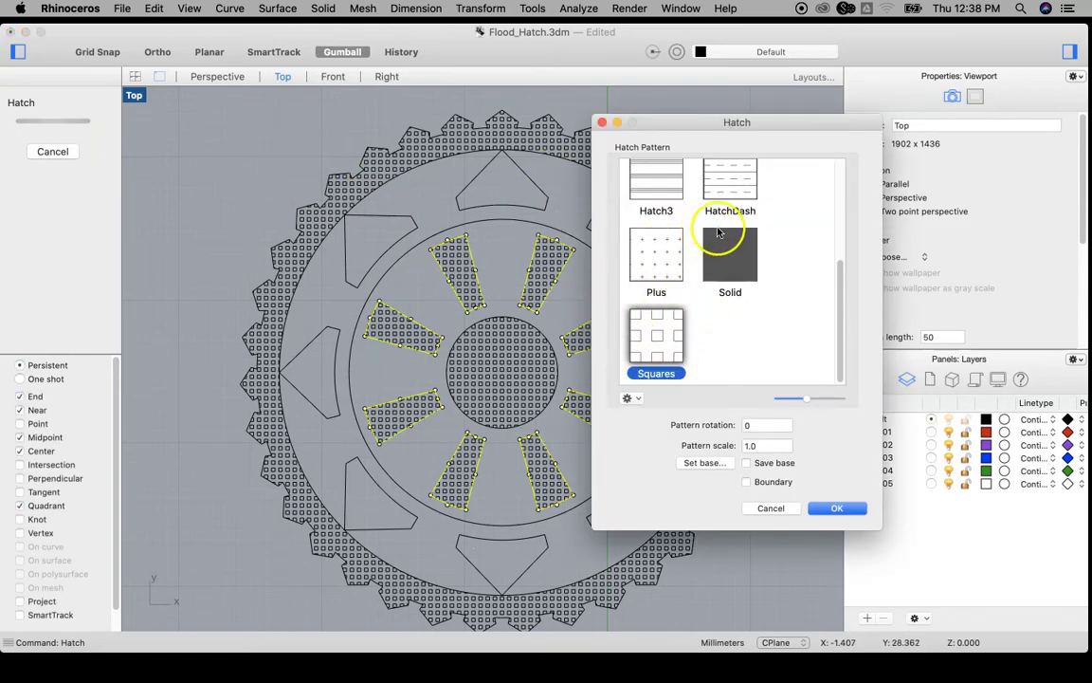
pyautogui.click(644, 178)
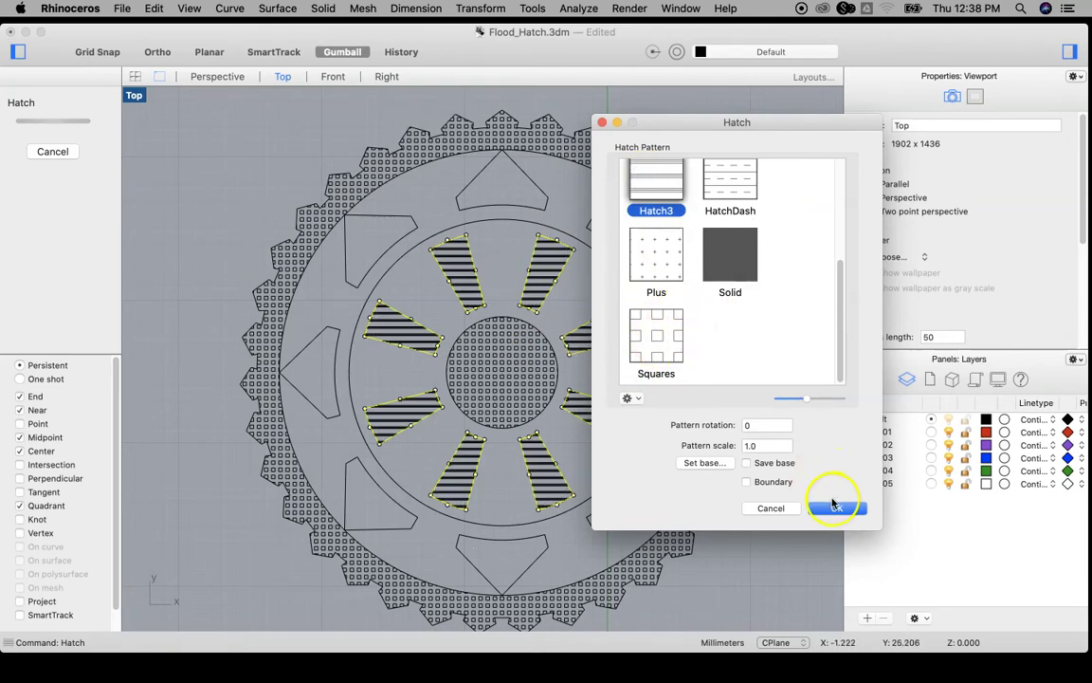
pyautogui.click(831, 511)
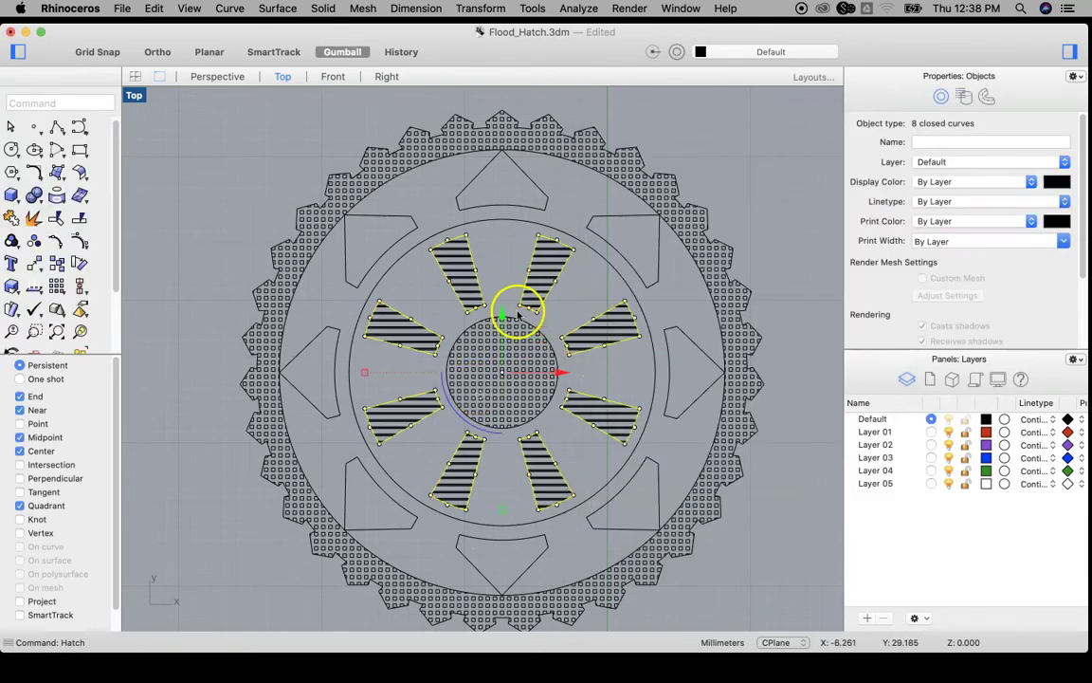
# Deselect the spokes and hatch the upper-left opening's outline with the Grid pattern
pyautogui.scroll(2, 607, 334)
pyautogui.click(776, 195)
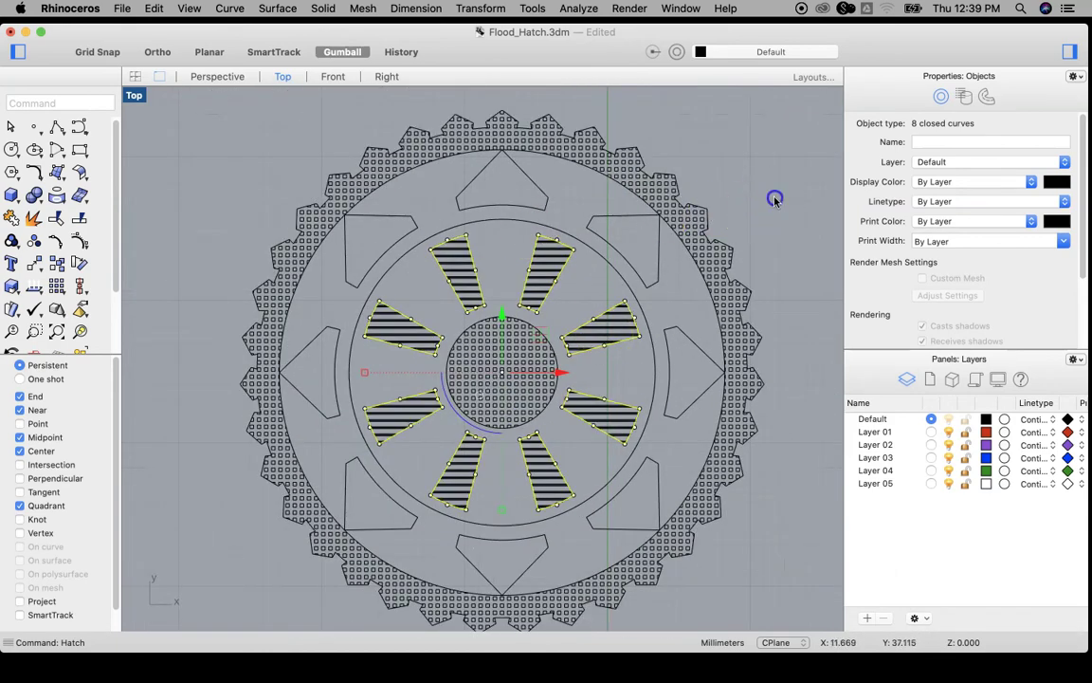
pyautogui.scroll(2, 525, 300)
pyautogui.scroll(-2, 521, 306)
pyautogui.scroll(3, 545, 296)
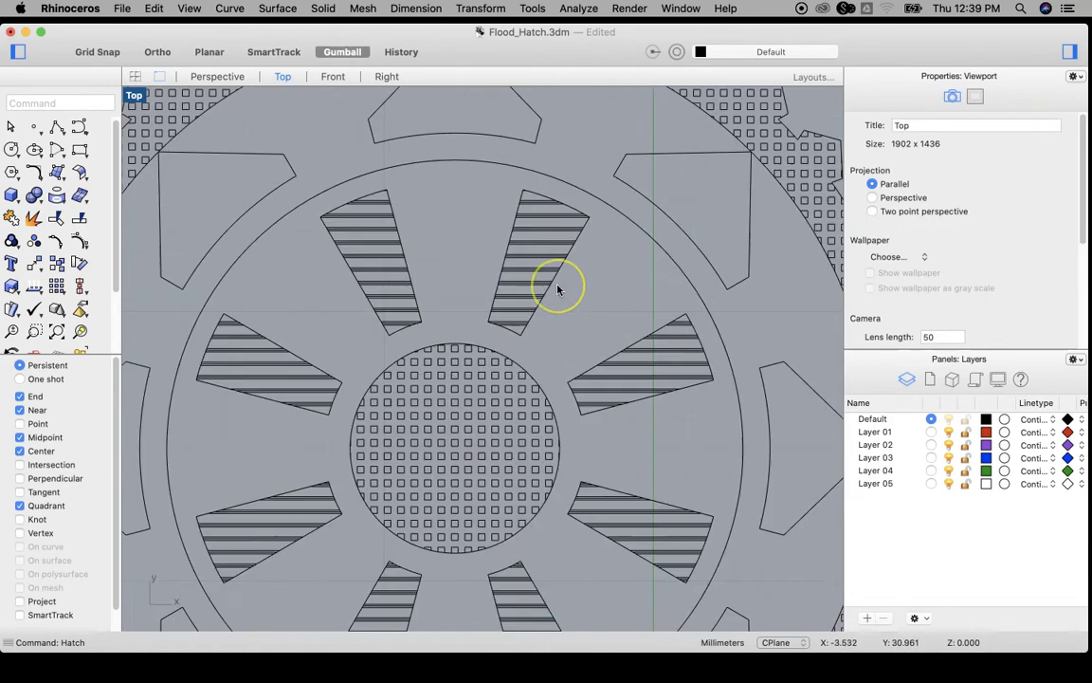
pyautogui.scroll(-4, 557, 290)
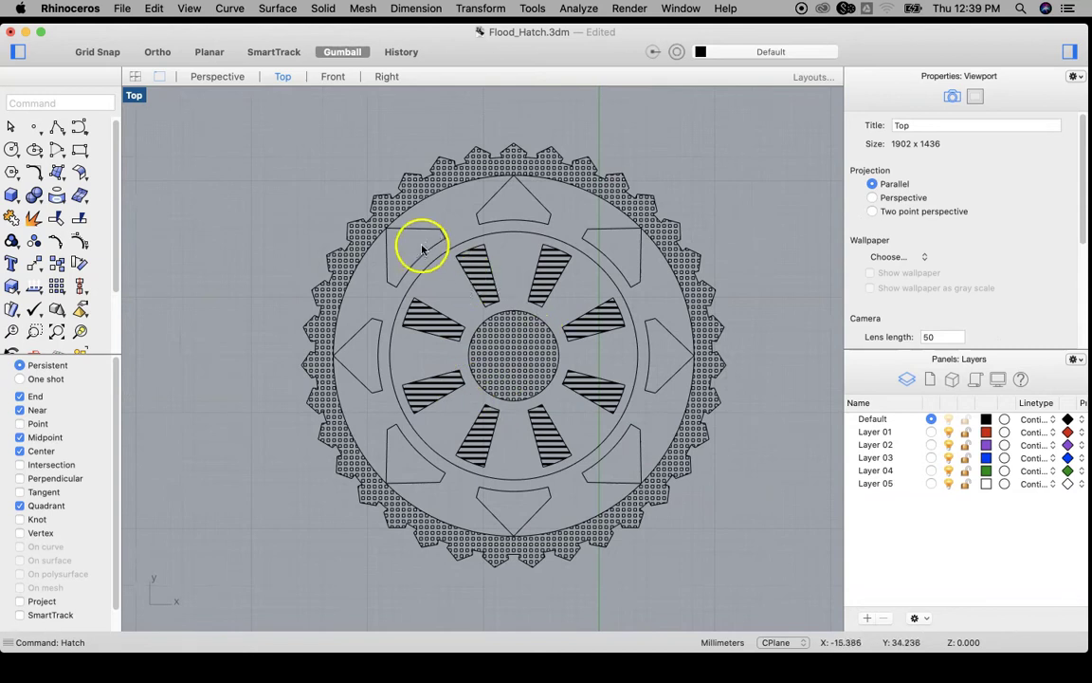
pyautogui.click(428, 251)
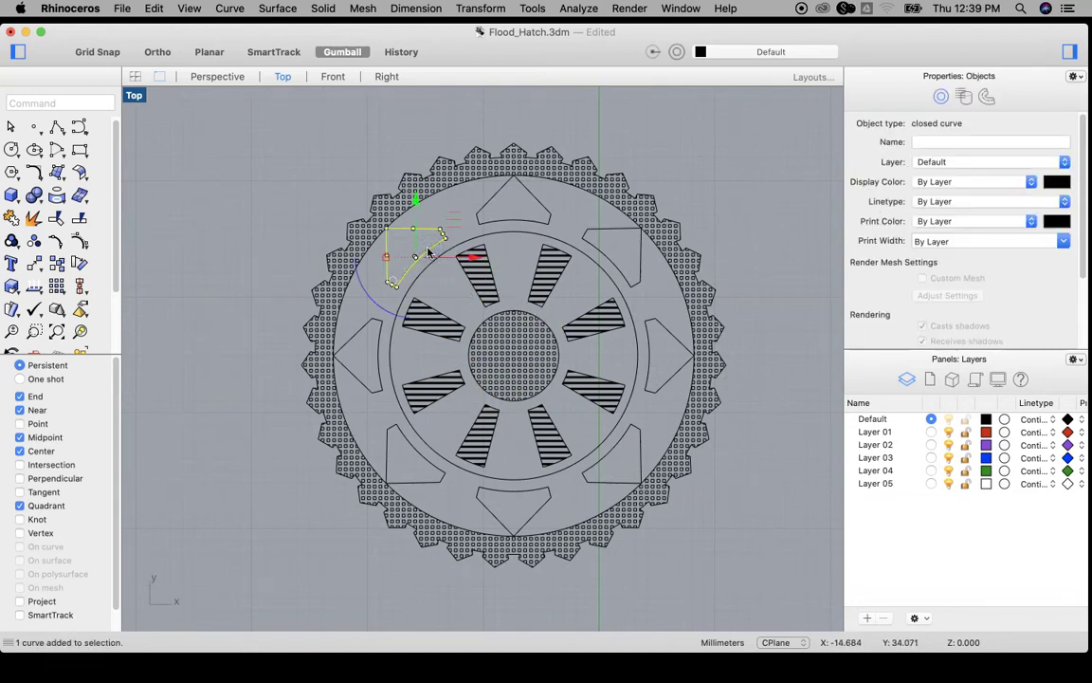
pyautogui.press('Return')
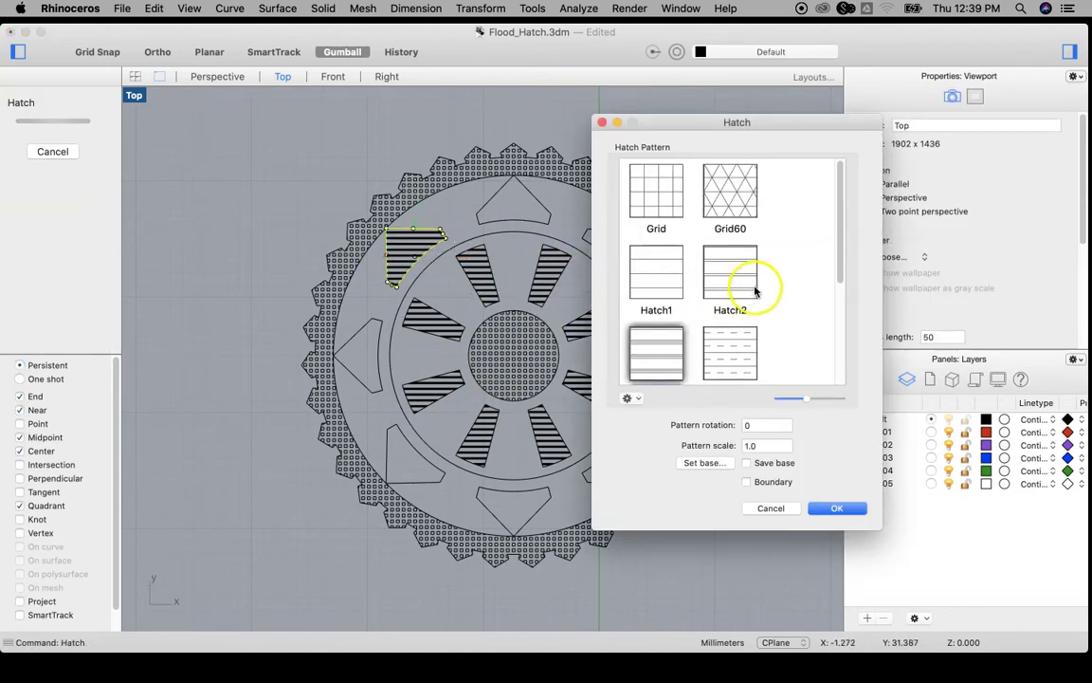
pyautogui.click(662, 209)
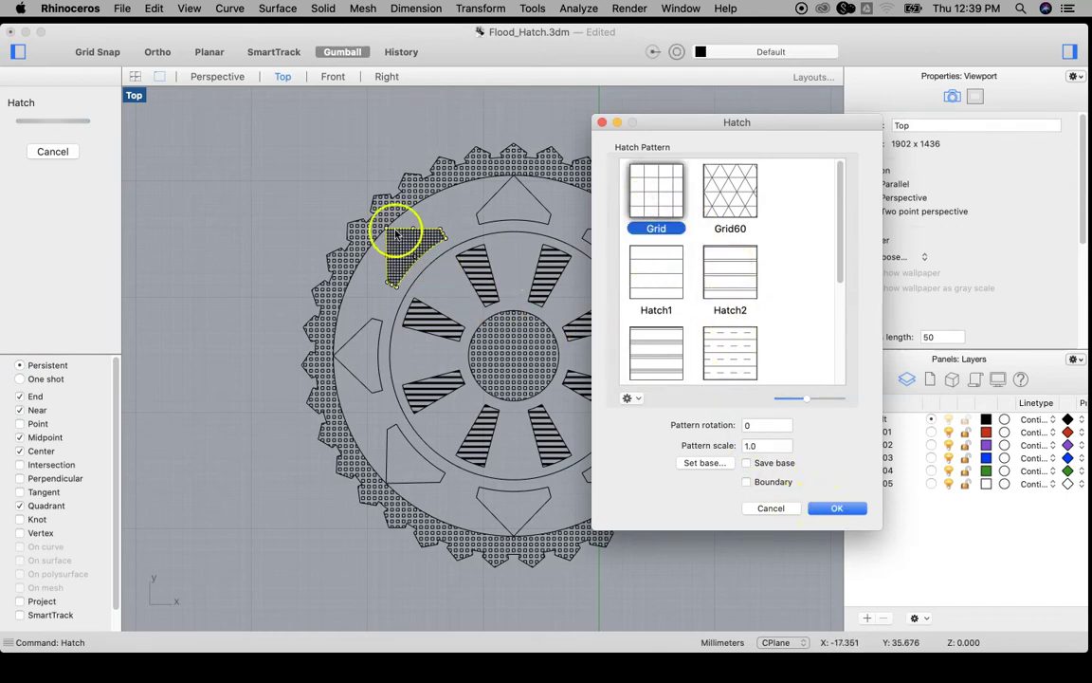
pyautogui.click(839, 508)
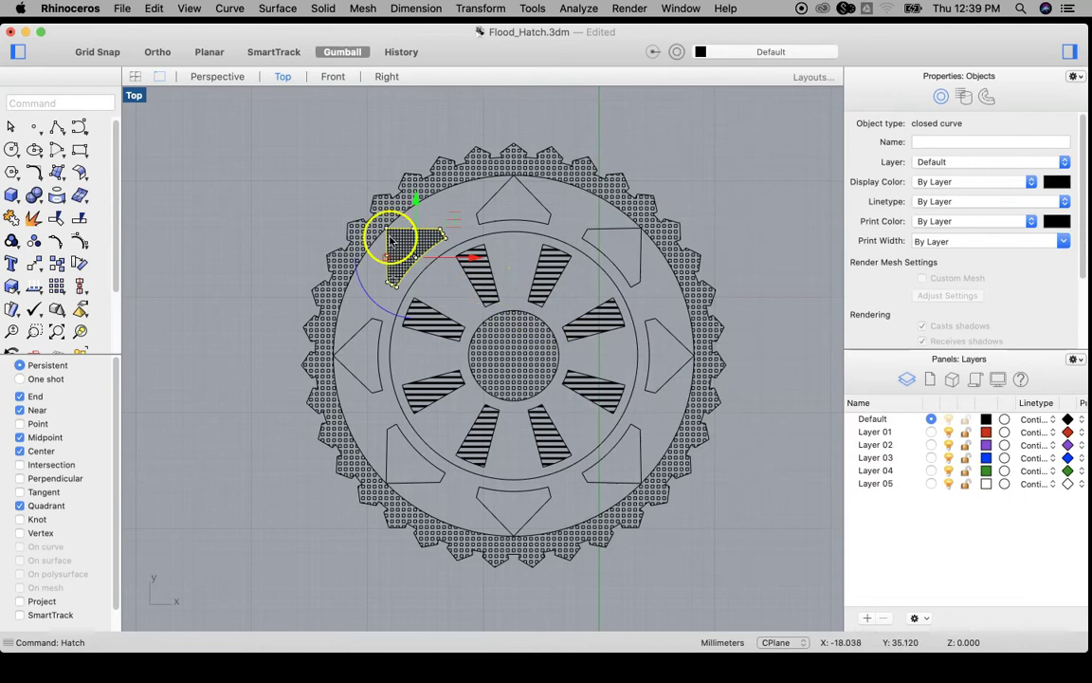
# Select only the boundary curve of the grid-hatched opening, choosing the curve over its hatch
pyautogui.scroll(3, 390, 241)
pyautogui.click(410, 243)
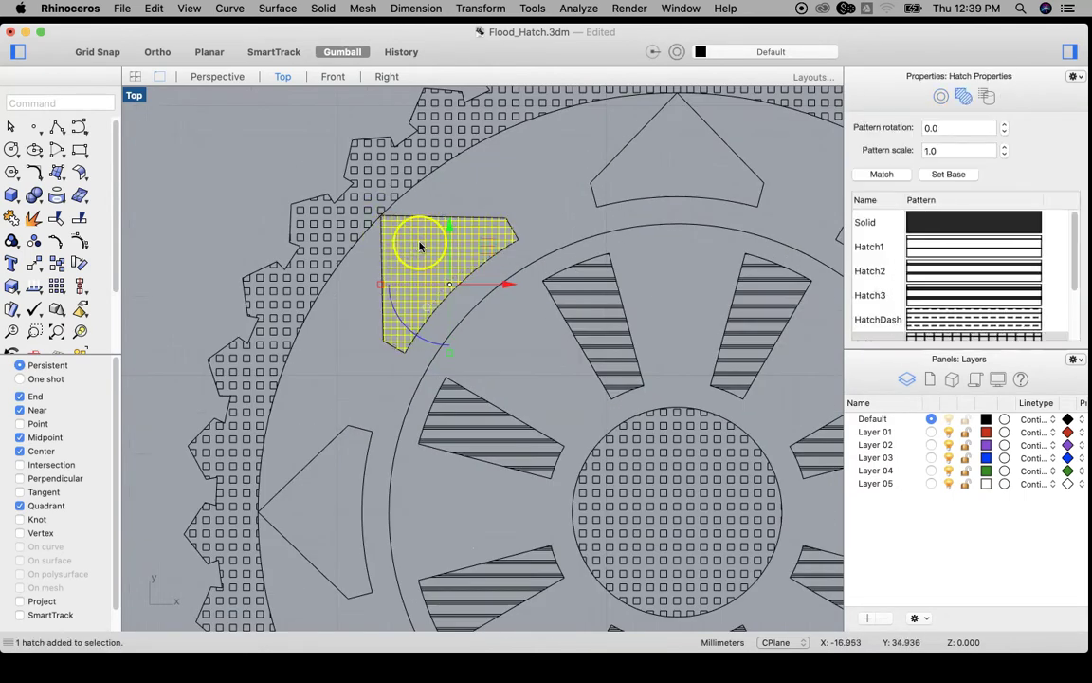
pyautogui.click(504, 200)
pyautogui.click(451, 214)
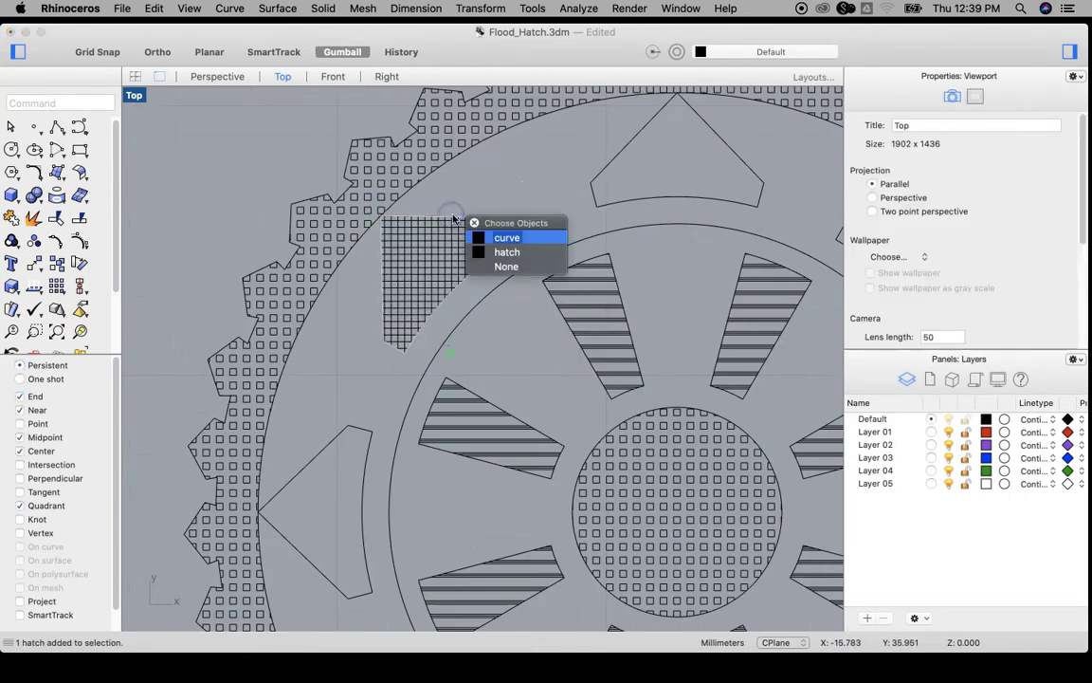
pyautogui.click(507, 235)
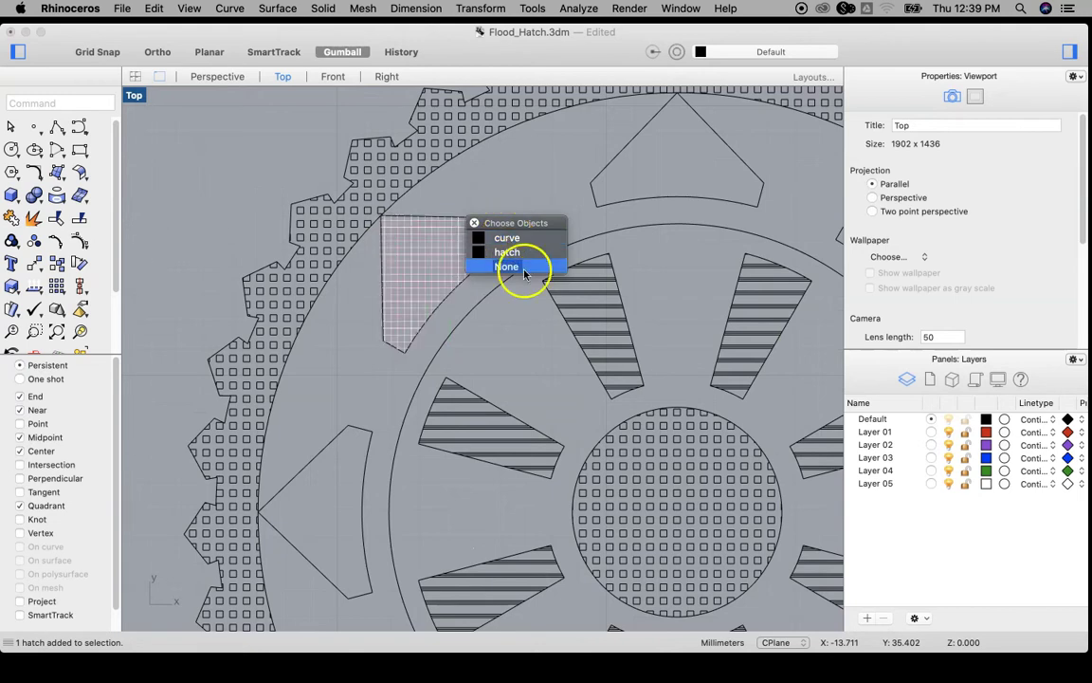
pyautogui.click(512, 237)
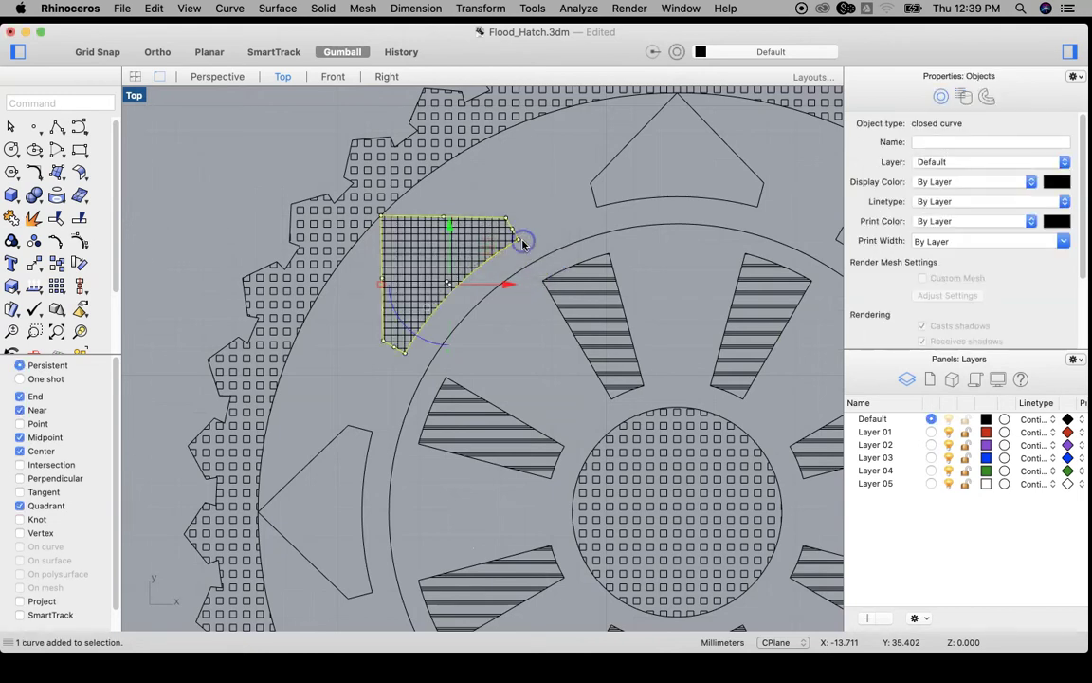
pyautogui.scroll(-5, 521, 244)
pyautogui.scroll(5, 521, 245)
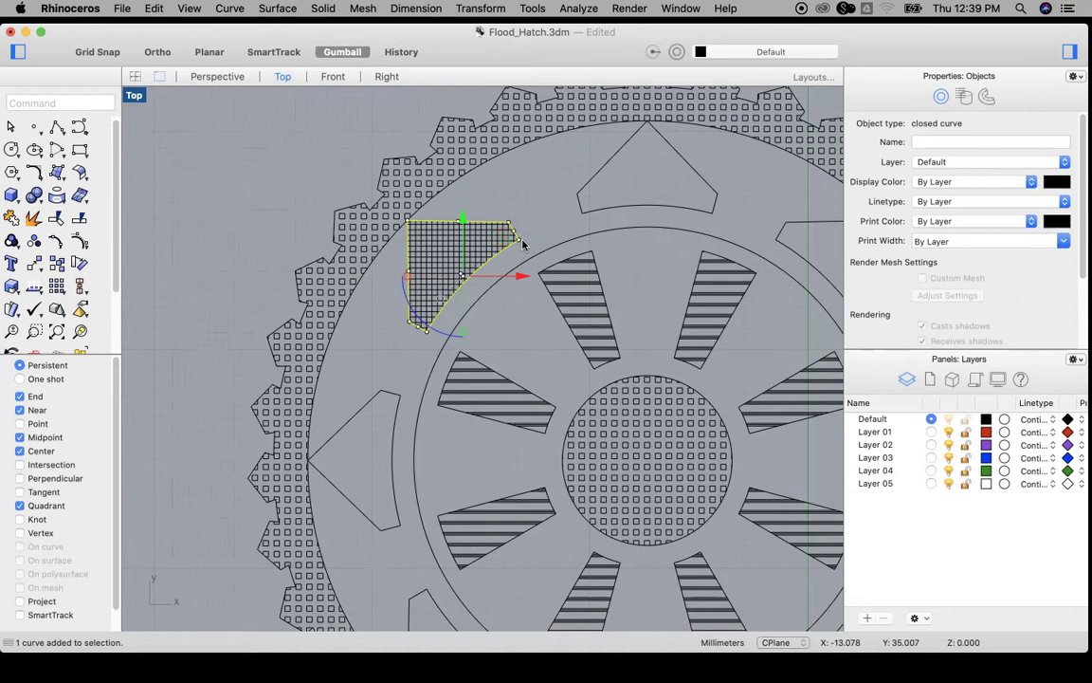
pyautogui.click(462, 250)
pyautogui.scroll(-3, 465, 252)
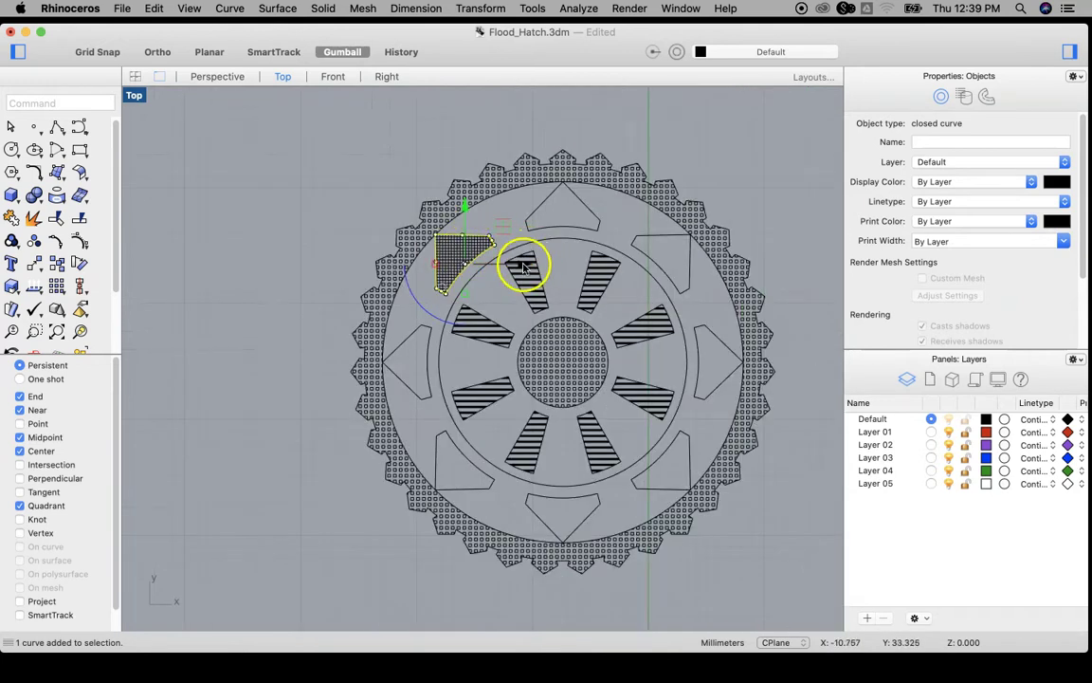
pyautogui.scroll(-3, 522, 269)
# Copy and paste the whole gear, then drag the duplicate to the left
pyautogui.click(690, 253)
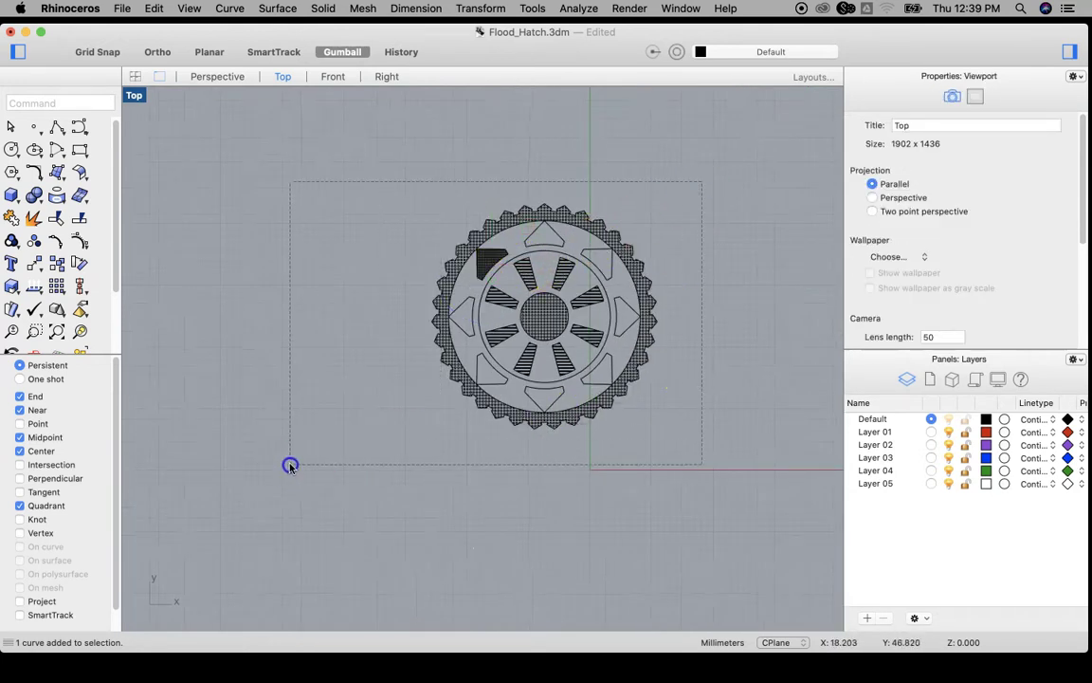
pyautogui.press('super+a')
pyautogui.press('super+c')
pyautogui.press('super+v')
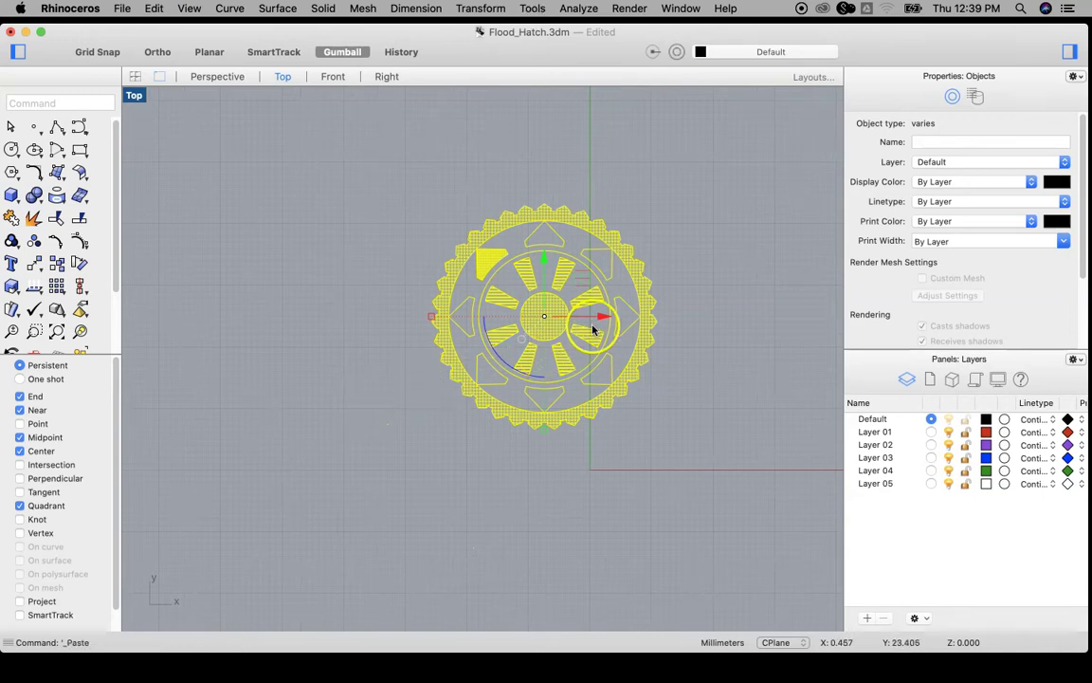
pyautogui.moveTo(605, 318); pyautogui.dragTo(318, 310)
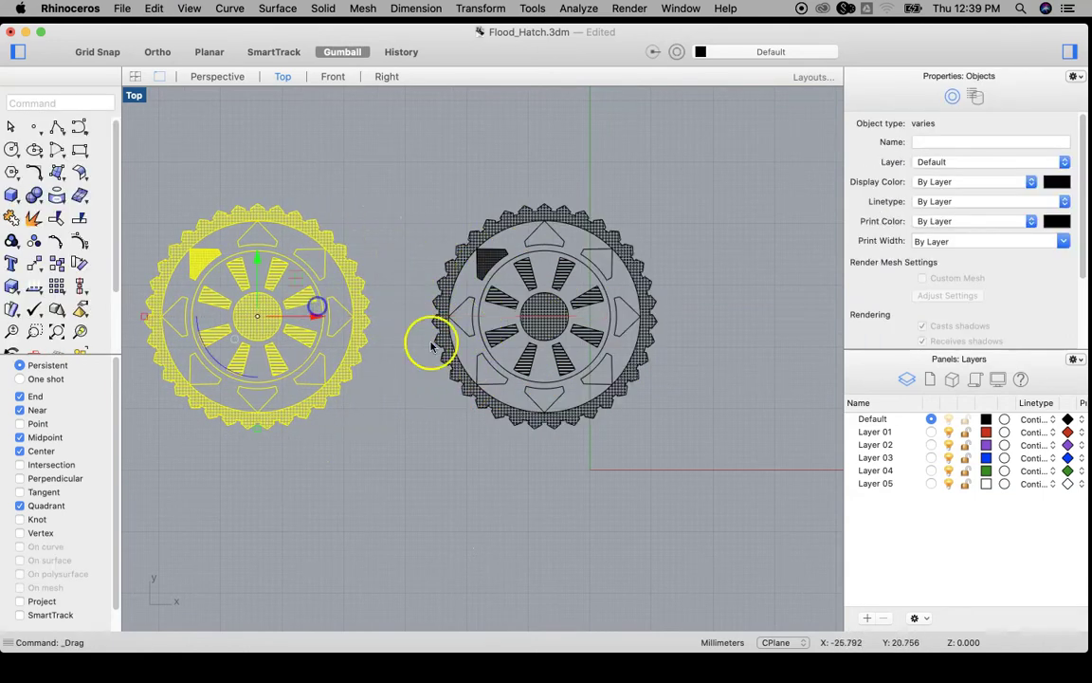
# Delete the outline curve around the right gear's grid-hatched opening and frame both gears
pyautogui.scroll(5, 490, 267)
pyautogui.click(517, 242)
pyautogui.press('Delete')
pyautogui.scroll(5, 507, 249)
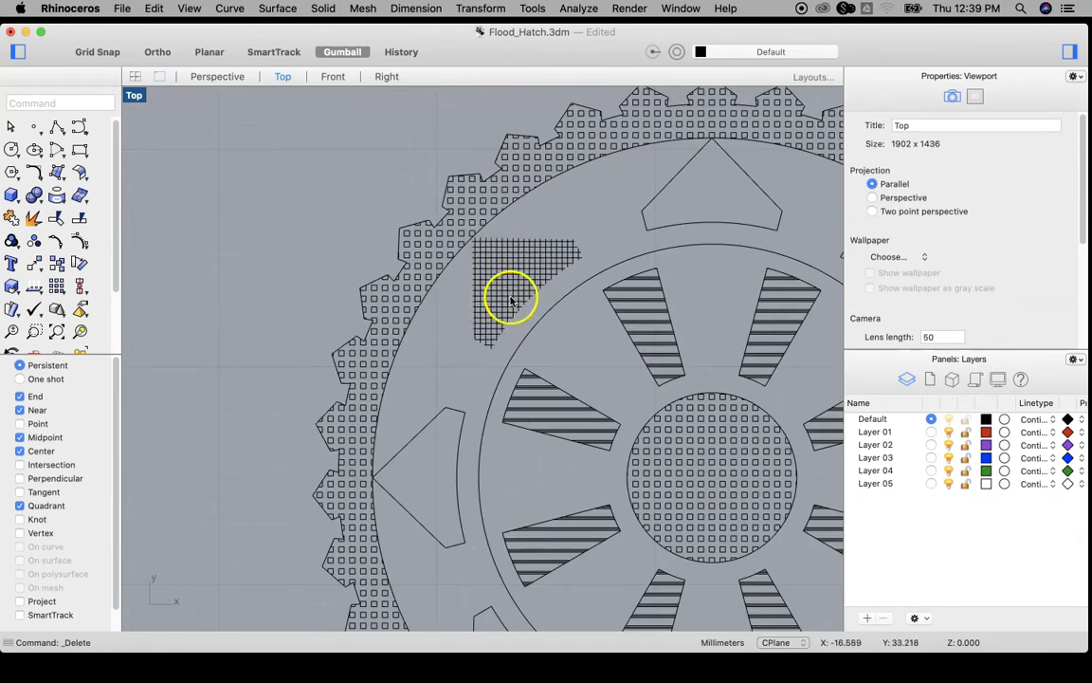
pyautogui.scroll(-4, 508, 294)
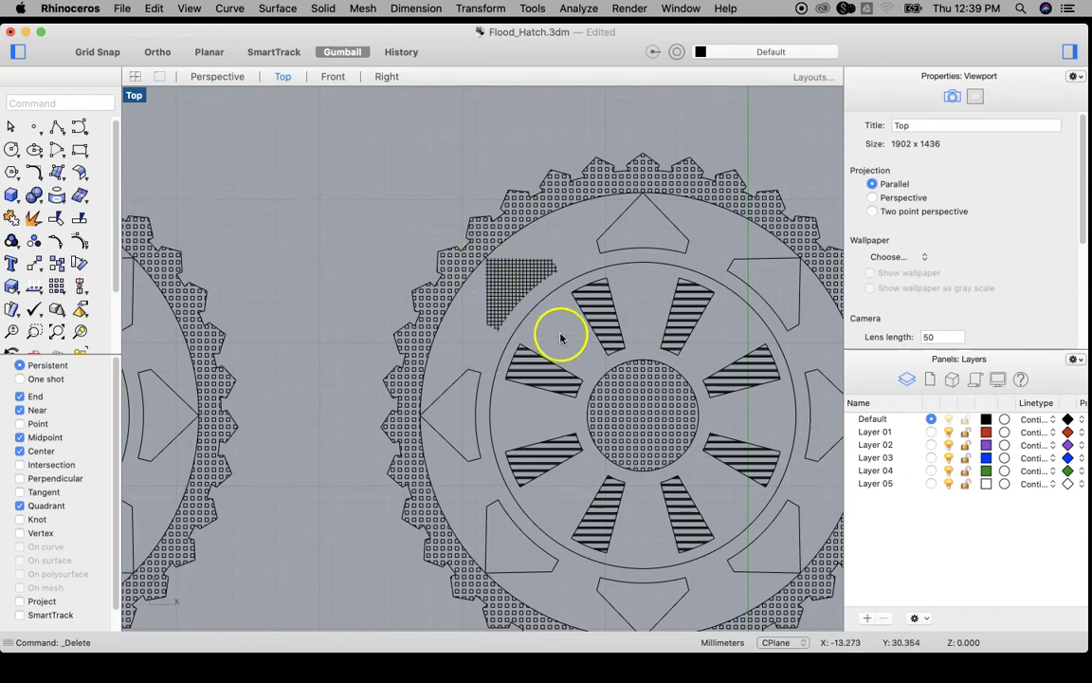
pyautogui.scroll(-4, 561, 329)
pyautogui.moveTo(563, 324); pyautogui.dragTo(498, 333, button='right')
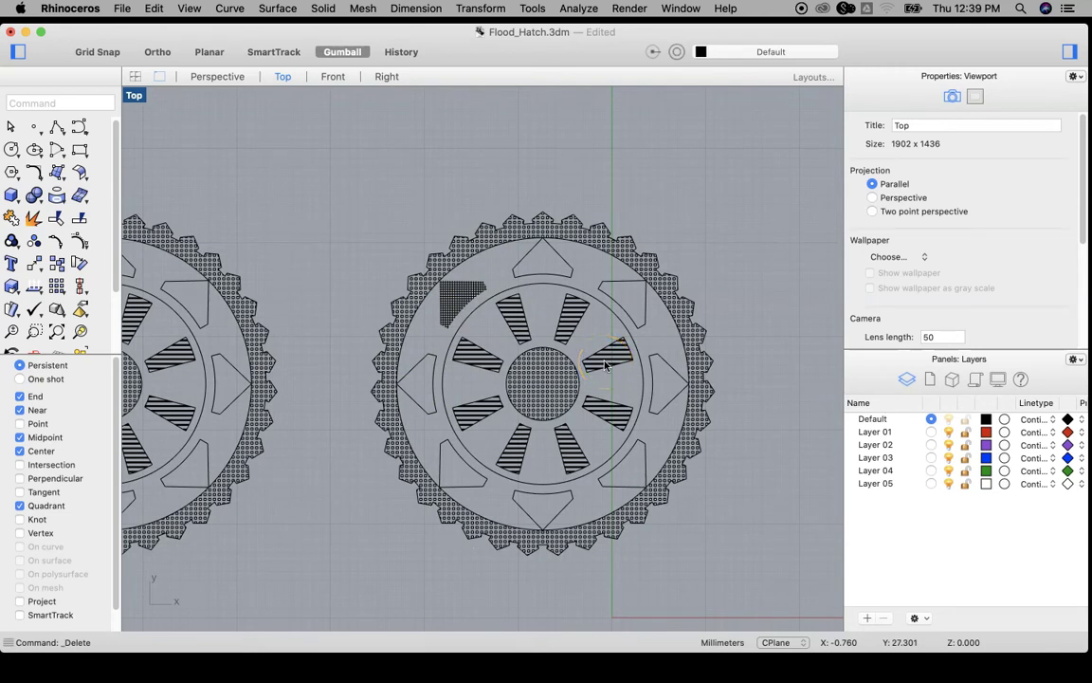
pyautogui.scroll(3, 446, 302)
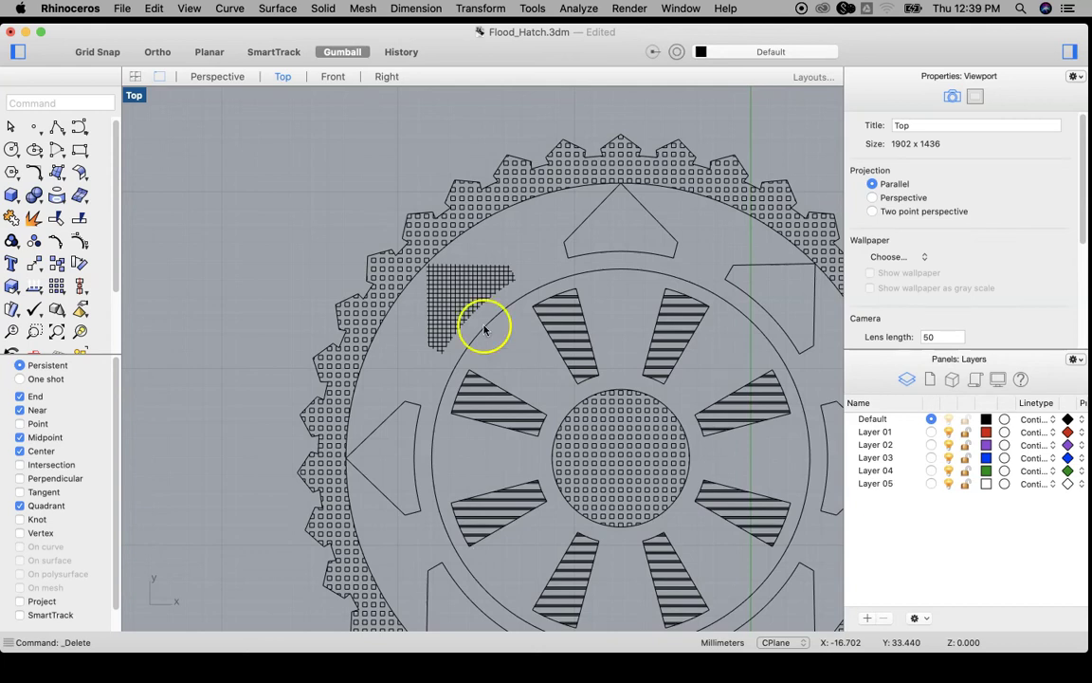
pyautogui.scroll(-3, 459, 309)
pyautogui.scroll(-3, 459, 309)
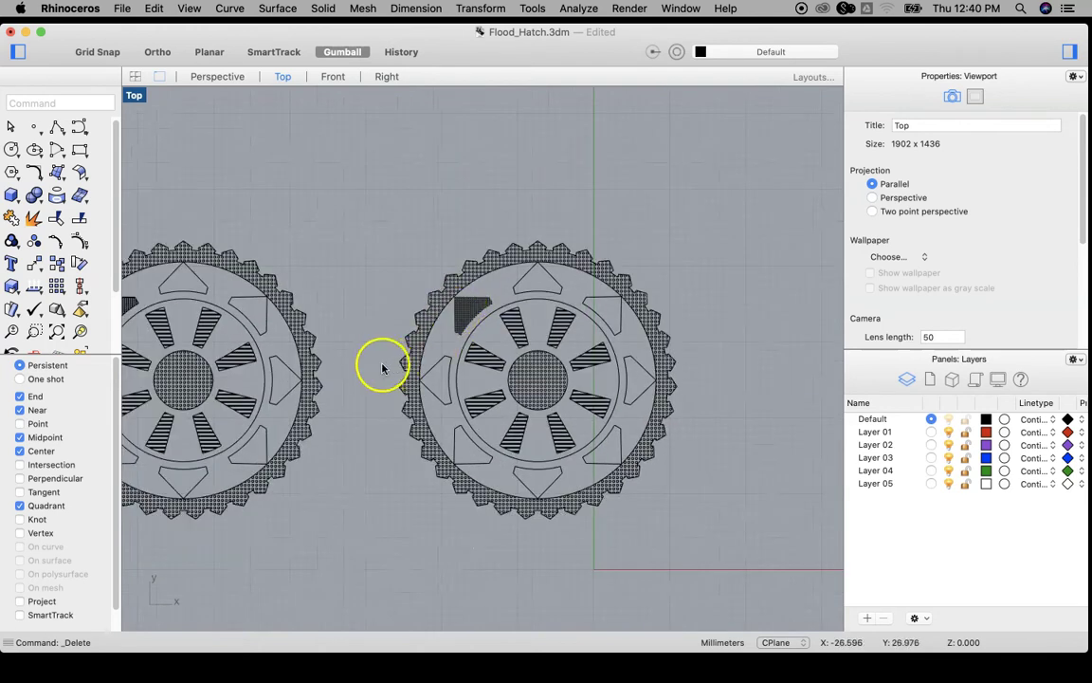
pyautogui.scroll(1, 383, 367)
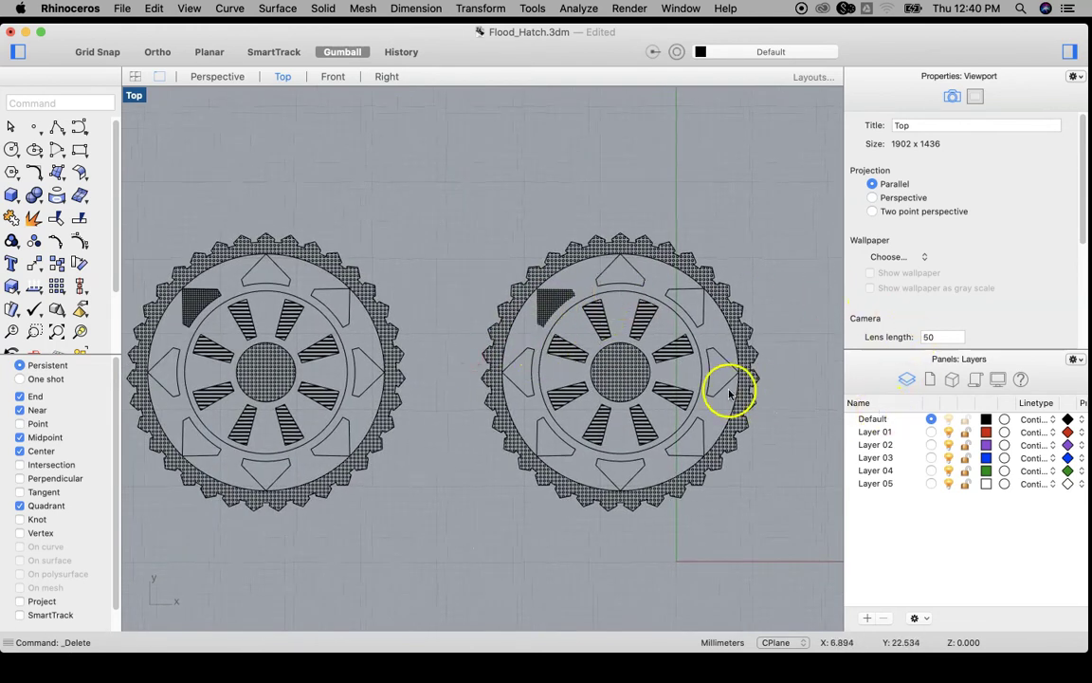
pyautogui.scroll(2, 683, 409)
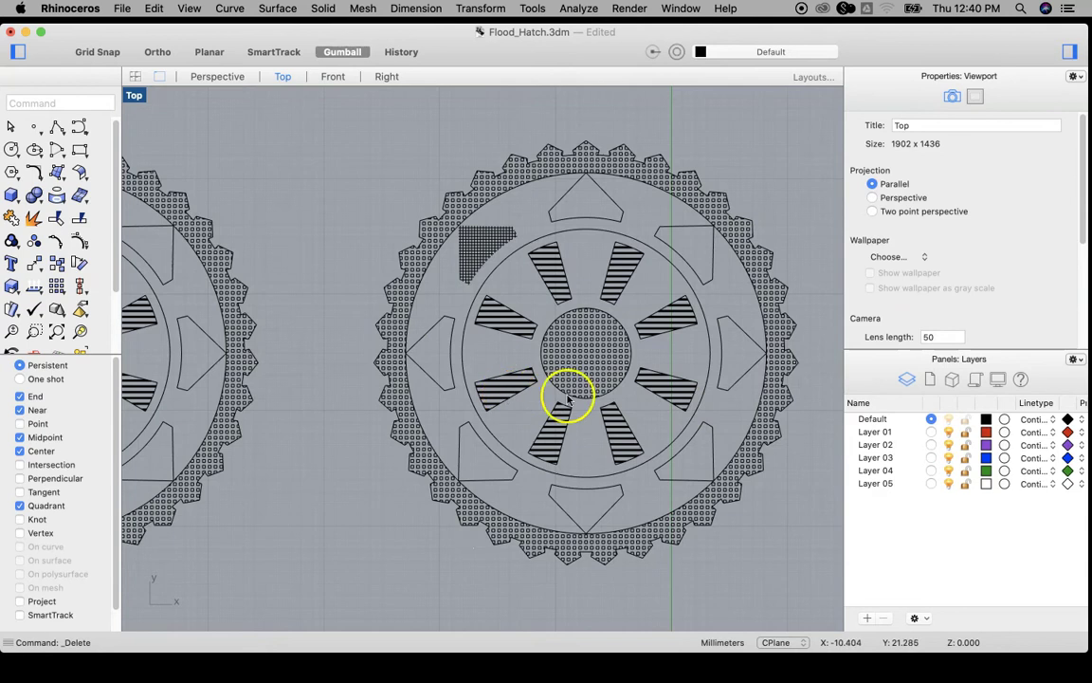
# Move the right gear's grid hatch onto Layer 01 so it displays red
pyautogui.click(492, 244)
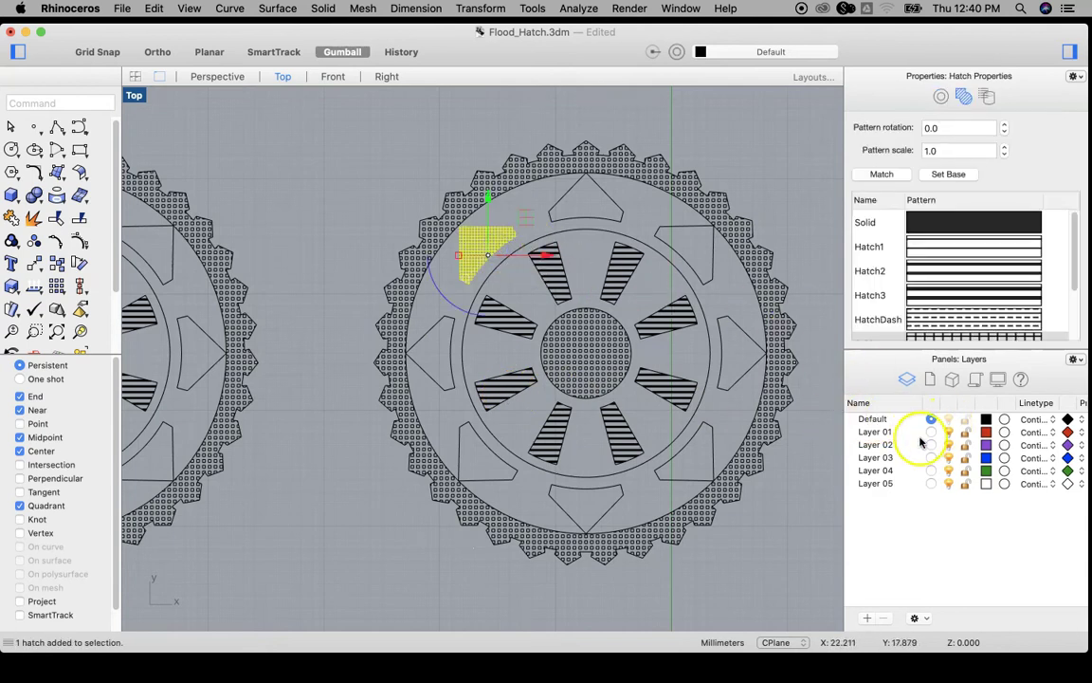
pyautogui.click(941, 96)
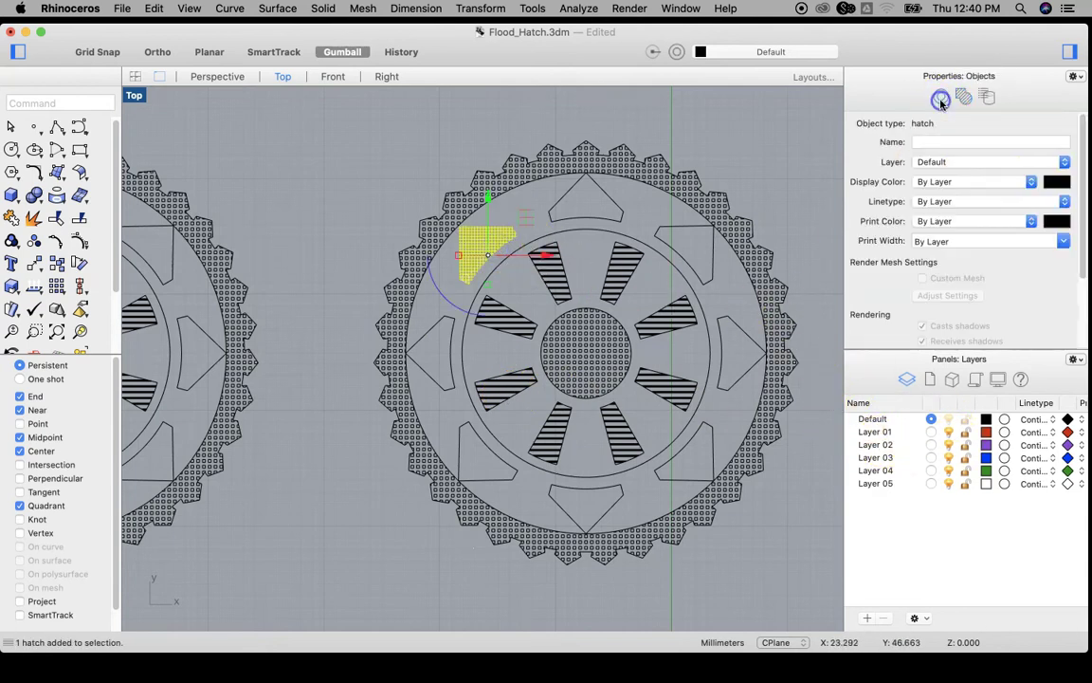
pyautogui.click(1031, 181)
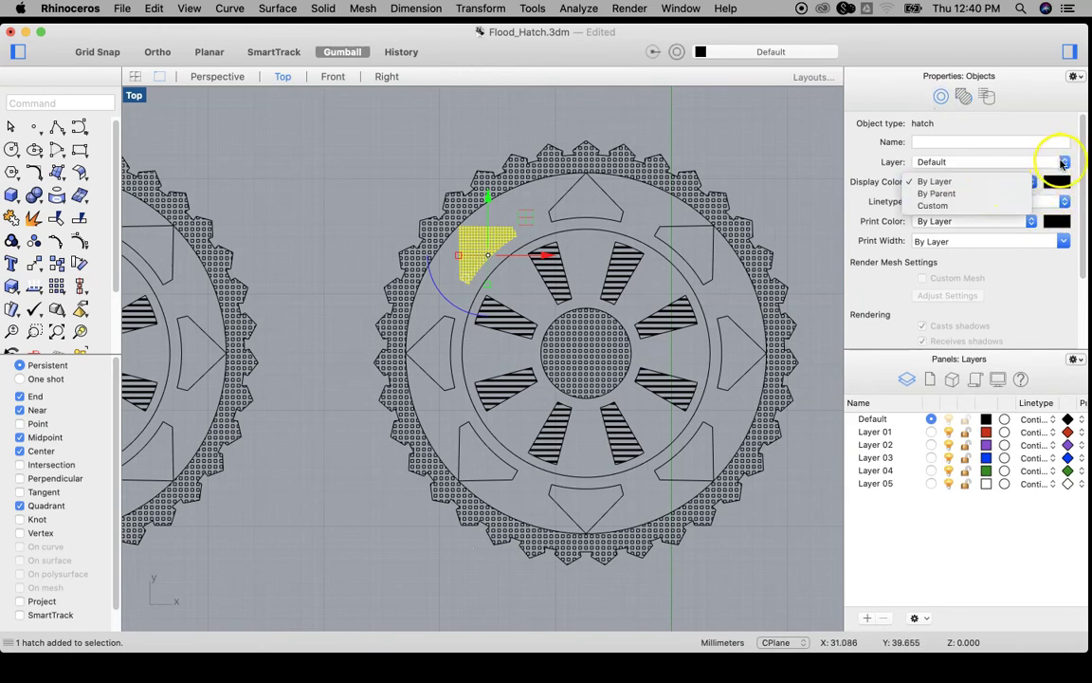
pyautogui.click(1063, 161)
pyautogui.click(1063, 161)
pyautogui.click(918, 174)
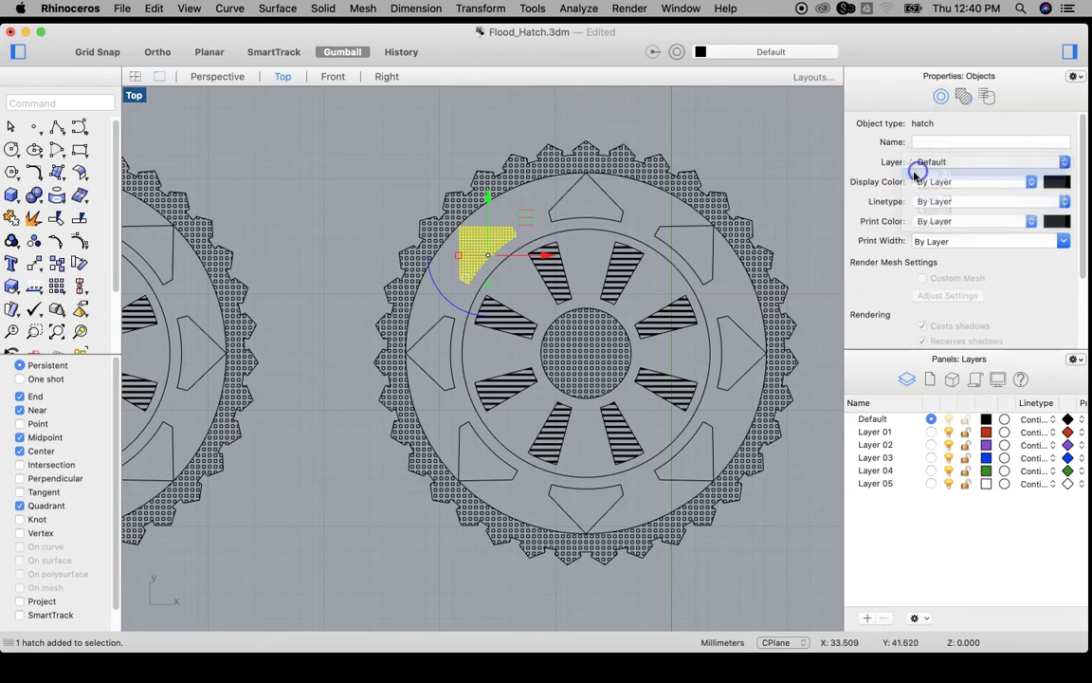
pyautogui.click(439, 156)
# Delete the right gear's toothed outline and outer circle curves
pyautogui.scroll(4, 505, 264)
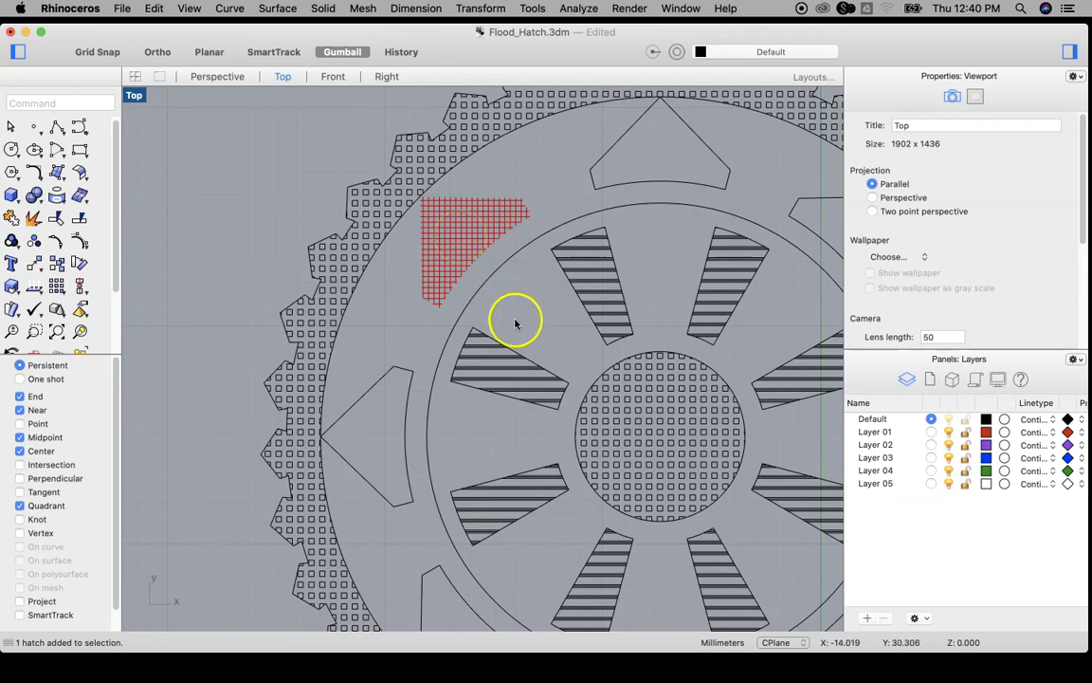
pyautogui.scroll(-3, 512, 317)
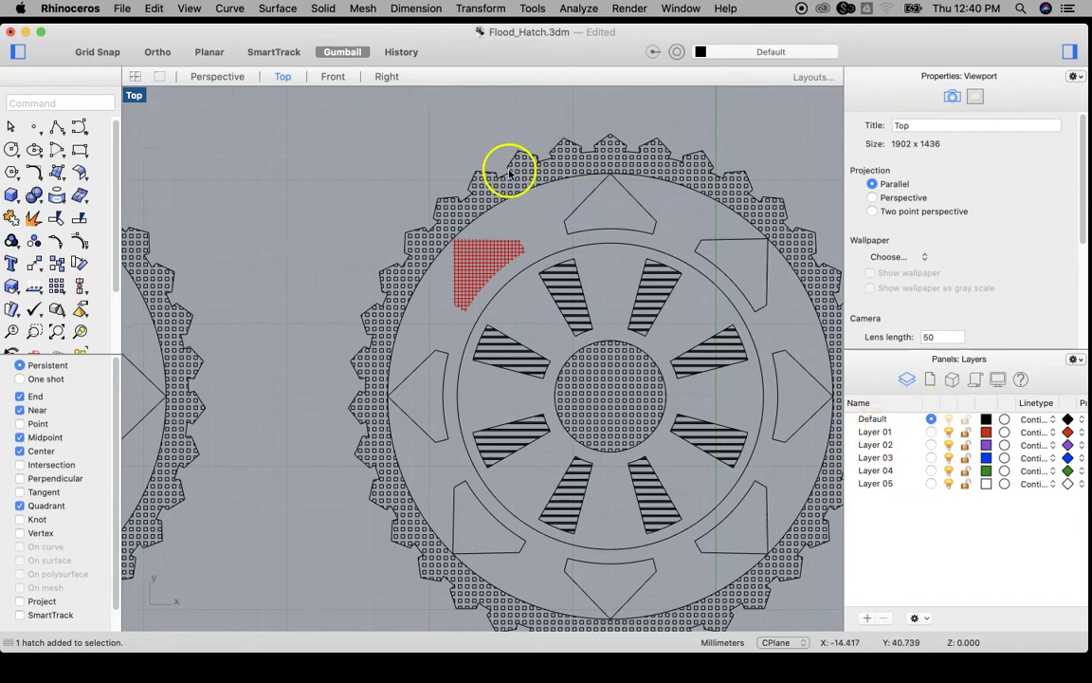
pyautogui.scroll(-3, 522, 169)
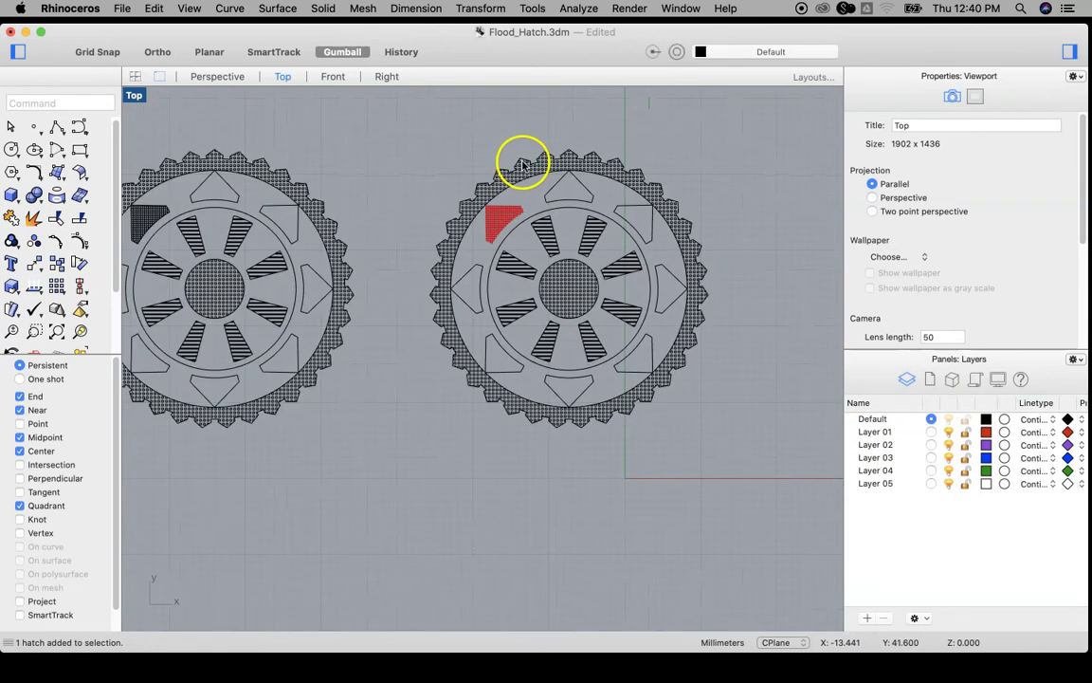
pyautogui.click(523, 161)
pyautogui.press('Delete')
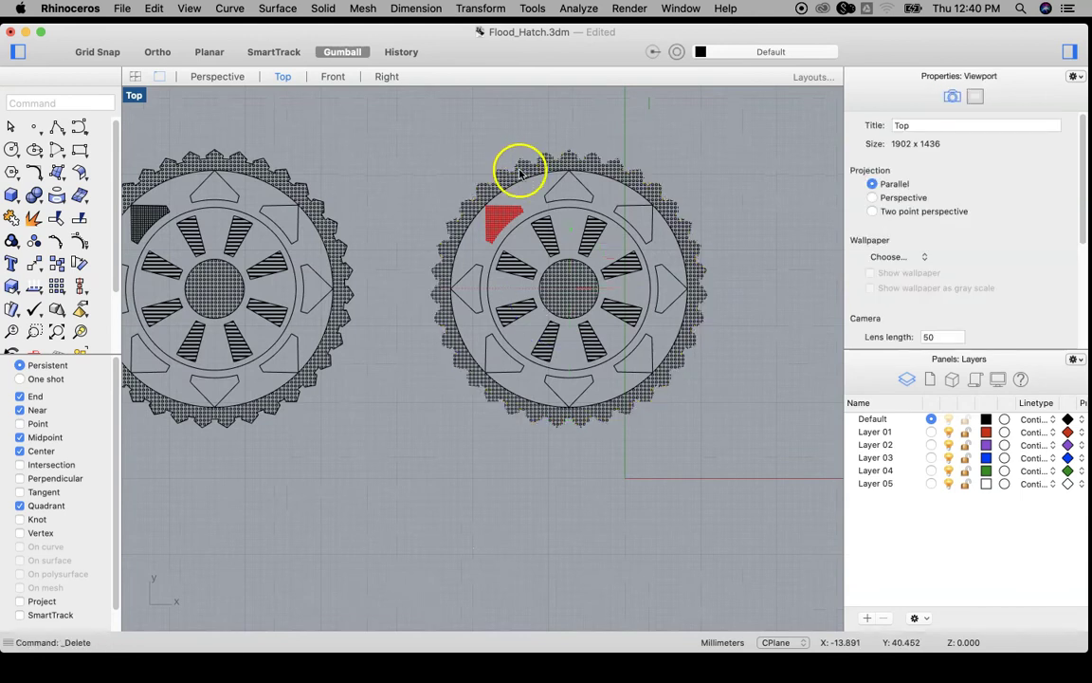
pyautogui.scroll(3, 520, 171)
pyautogui.click(521, 188)
pyautogui.press('Delete')
# Select the lower-right wedge hatch on the right gear
pyautogui.scroll(-3, 520, 192)
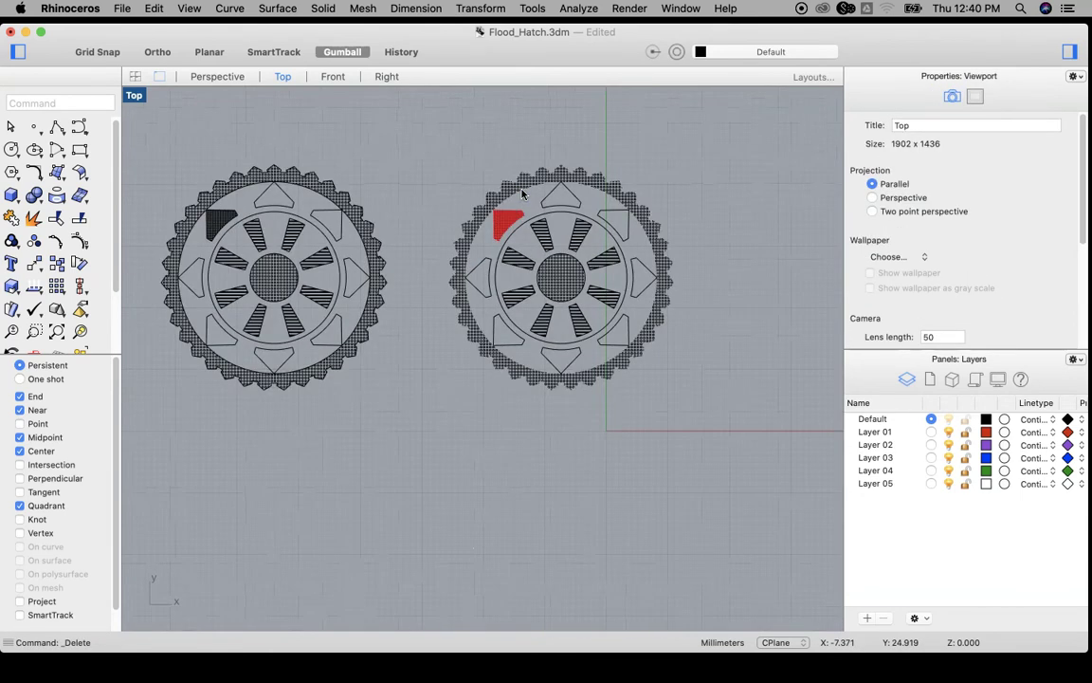
pyautogui.click(556, 280)
pyautogui.scroll(3, 556, 277)
pyautogui.click(751, 344)
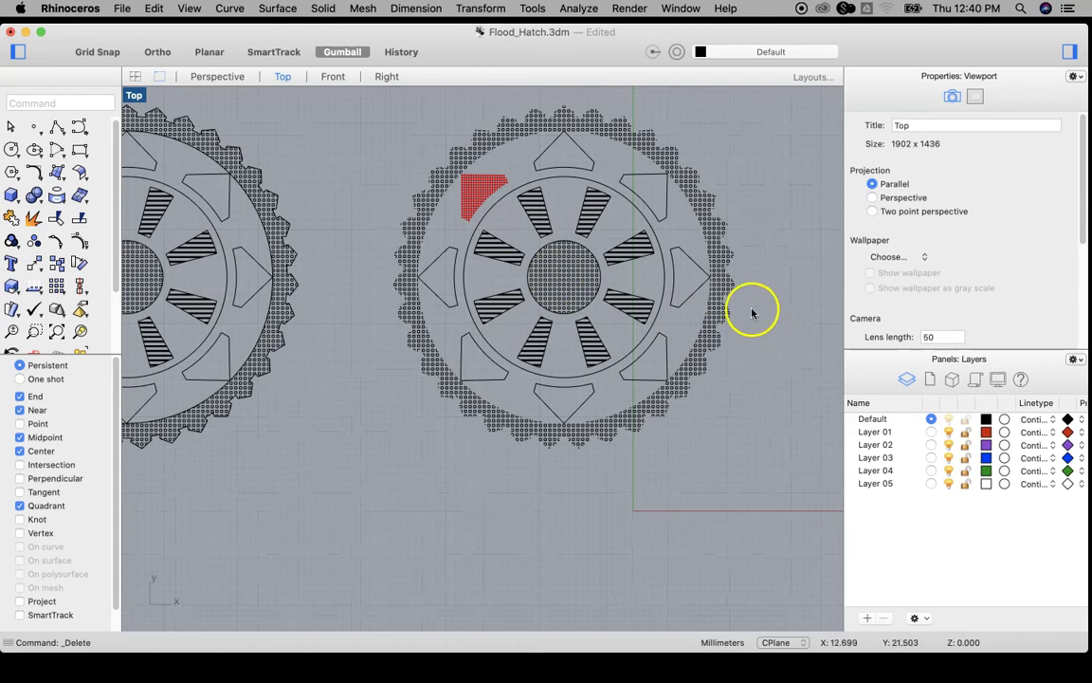
pyautogui.click(585, 339)
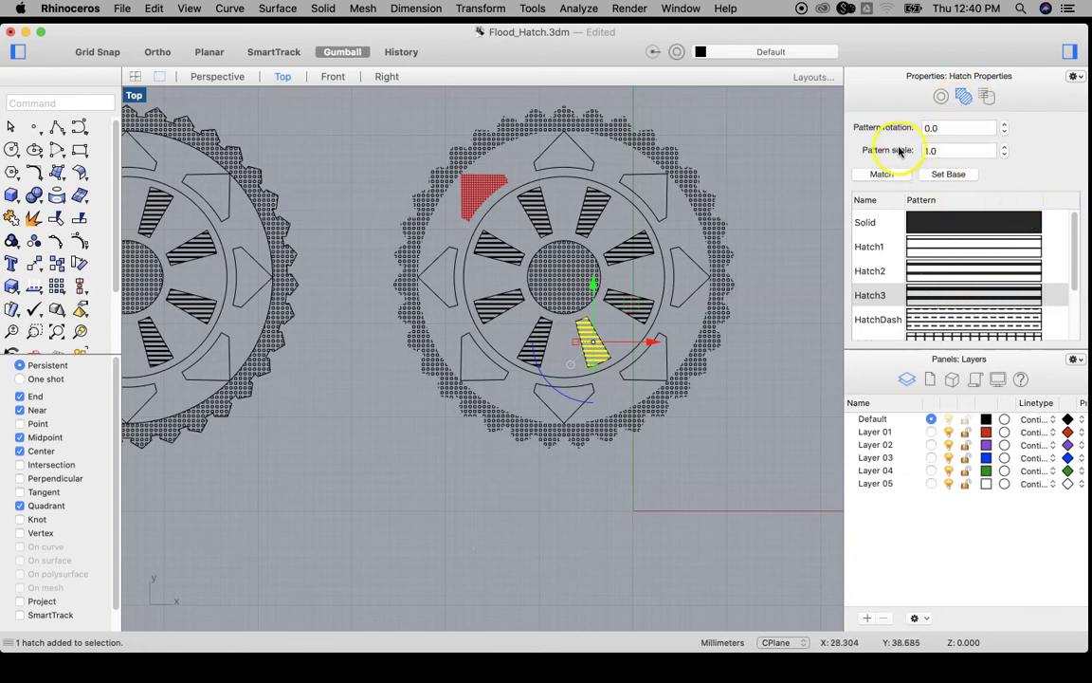
# Try changing the wedge hatch's pattern rotation, then undo the change
pyautogui.click(941, 129)
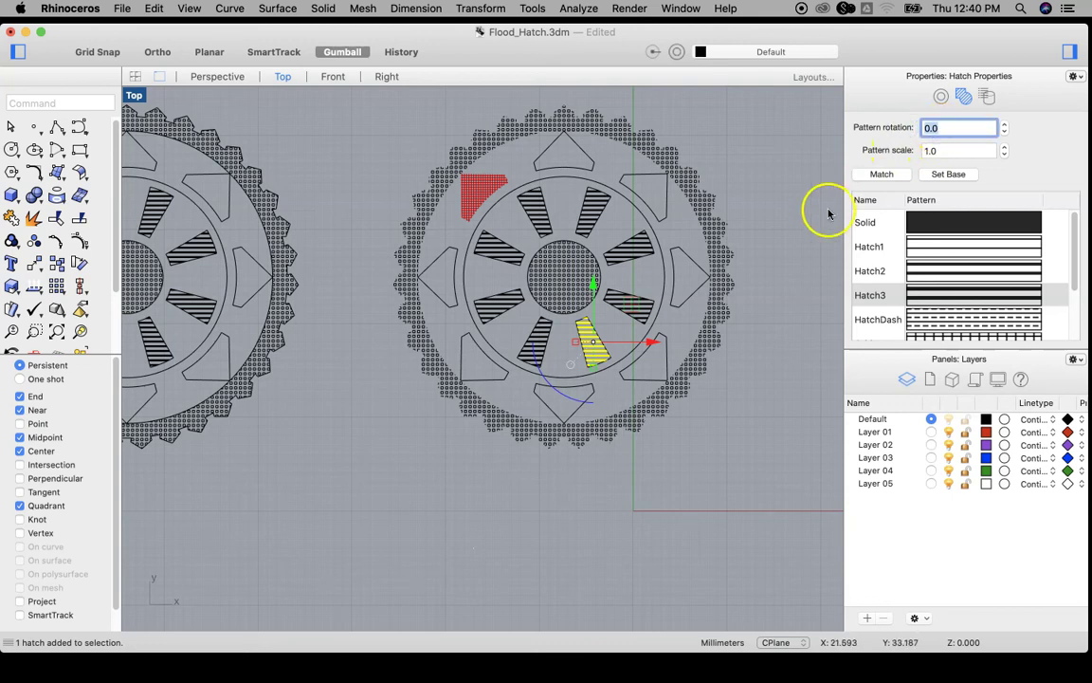
pyautogui.scroll(3, 592, 364)
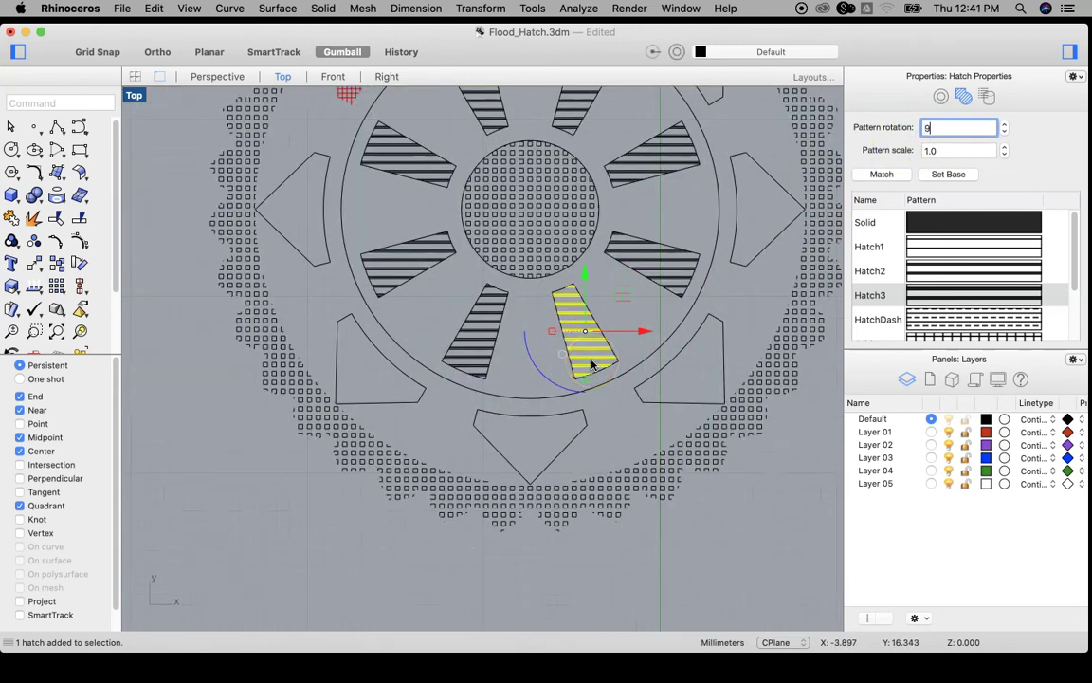
pyautogui.press('Return')
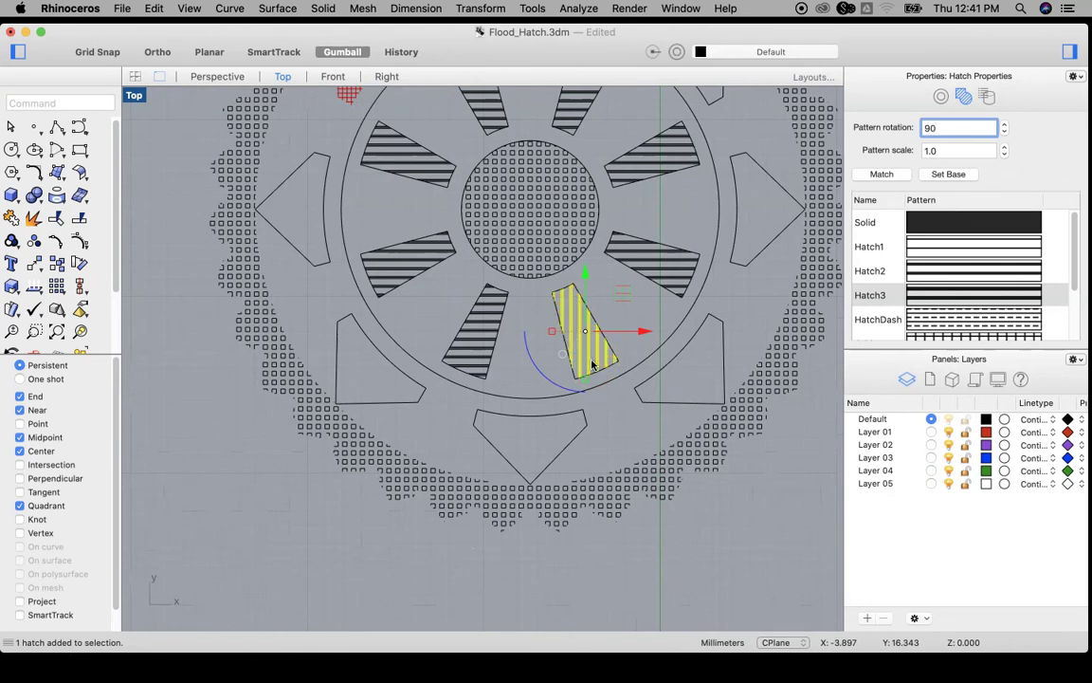
pyautogui.press('Tab')
pyautogui.click(502, 488)
pyautogui.click(617, 292)
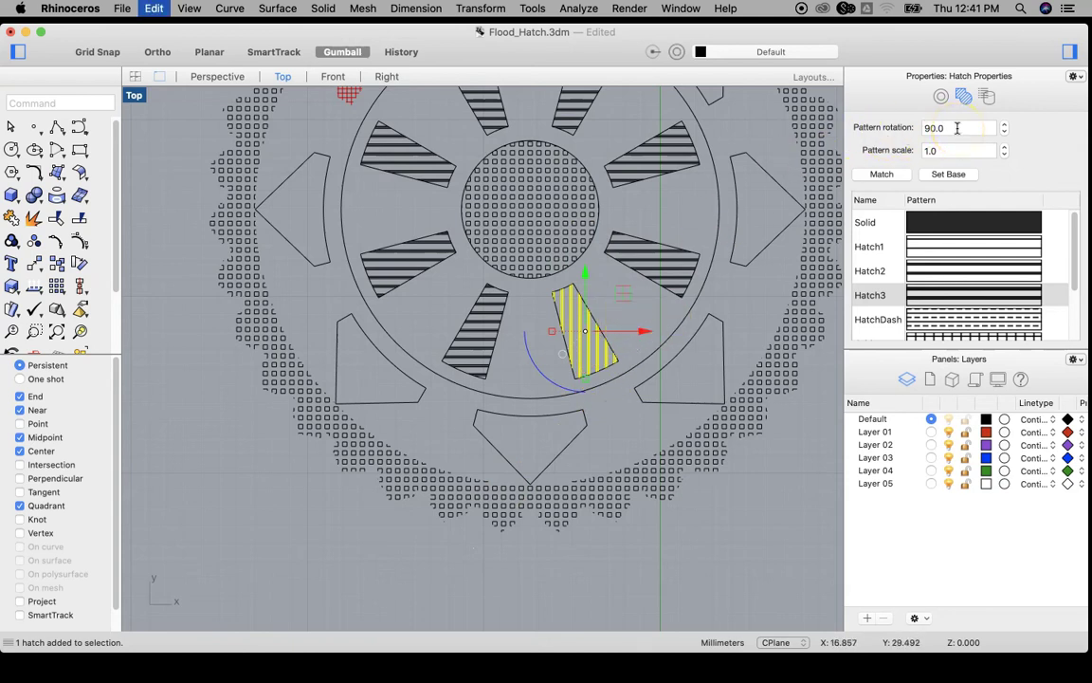
pyautogui.press('super+z')
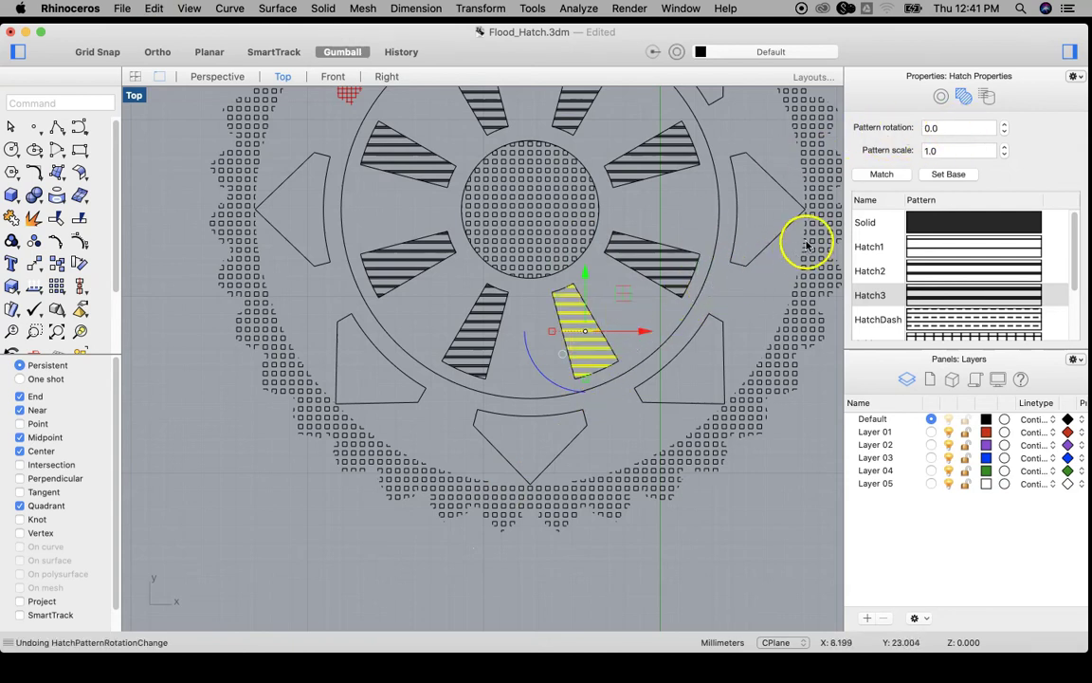
# Give the lower-right wedge hatch pattern rotation 90 and pattern scale 0.2
pyautogui.click(884, 131)
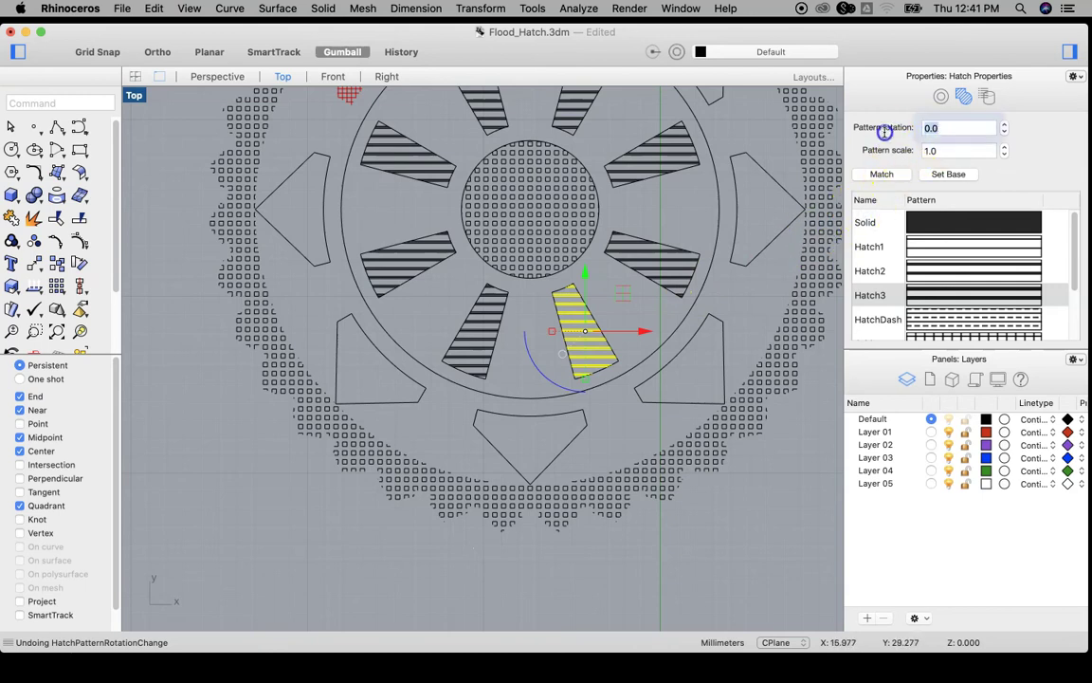
pyautogui.write('90')
pyautogui.press('Tab')
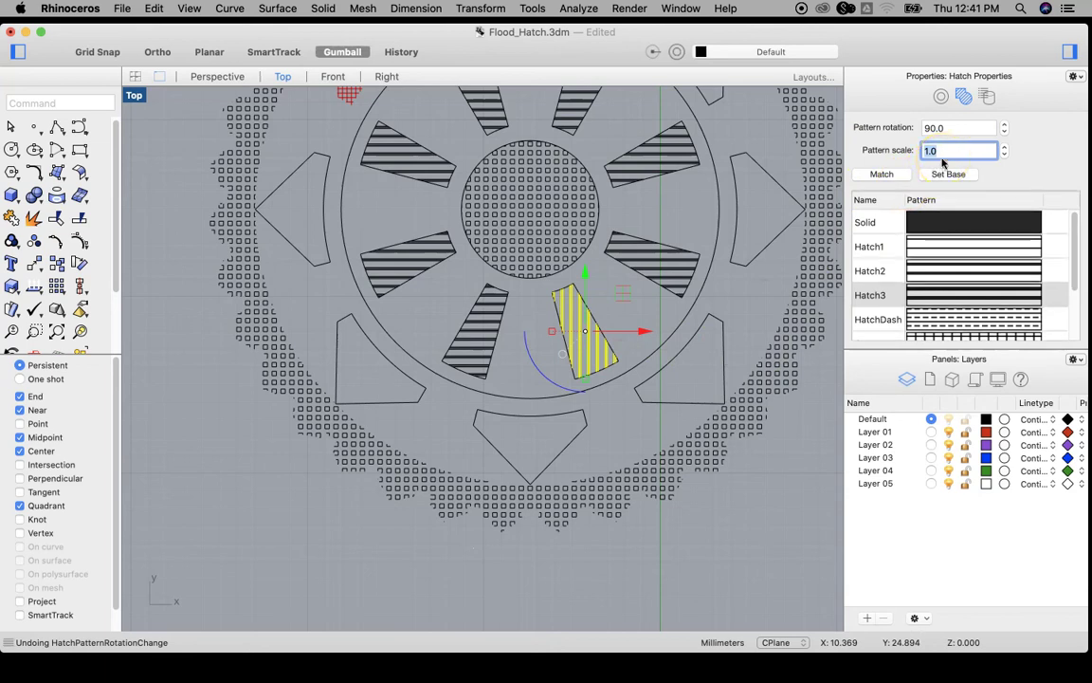
pyautogui.press('BackSpace')
pyautogui.press('Return')
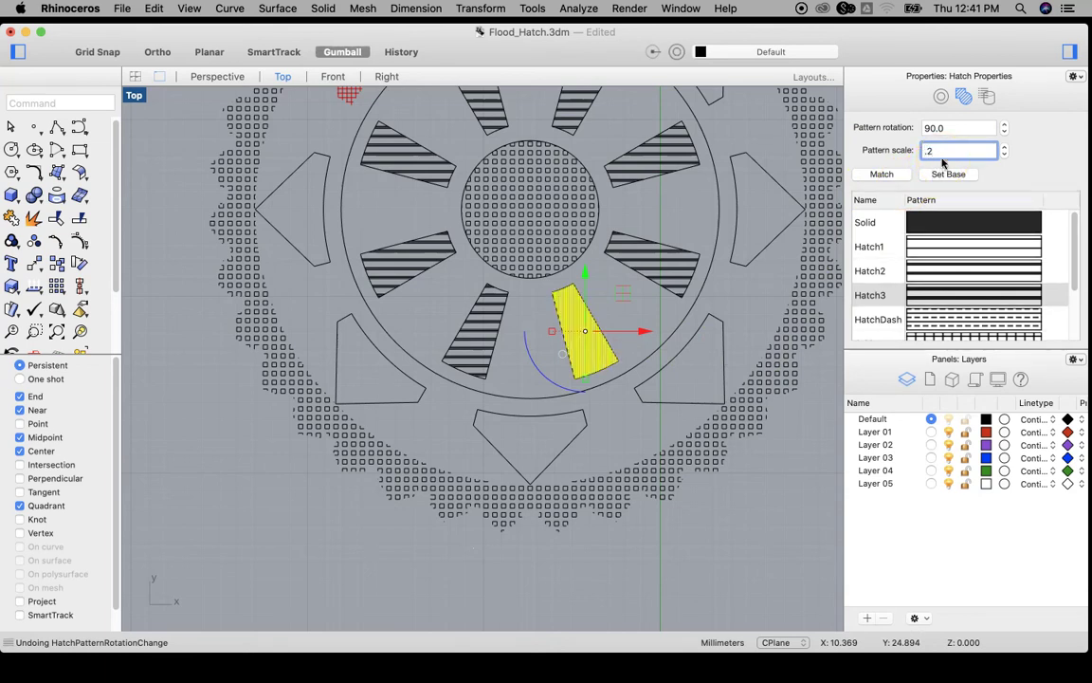
# Set the outer ring's square hatch pattern scale to 2.0
pyautogui.scroll(3, 582, 351)
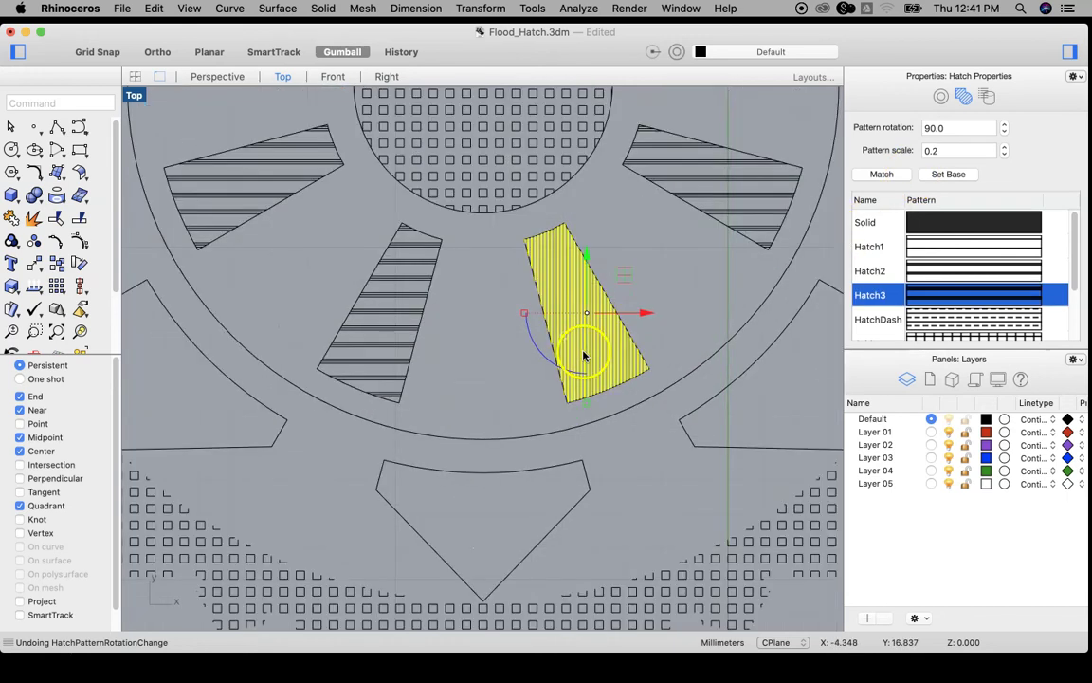
pyautogui.click(707, 269)
pyautogui.scroll(-5, 582, 351)
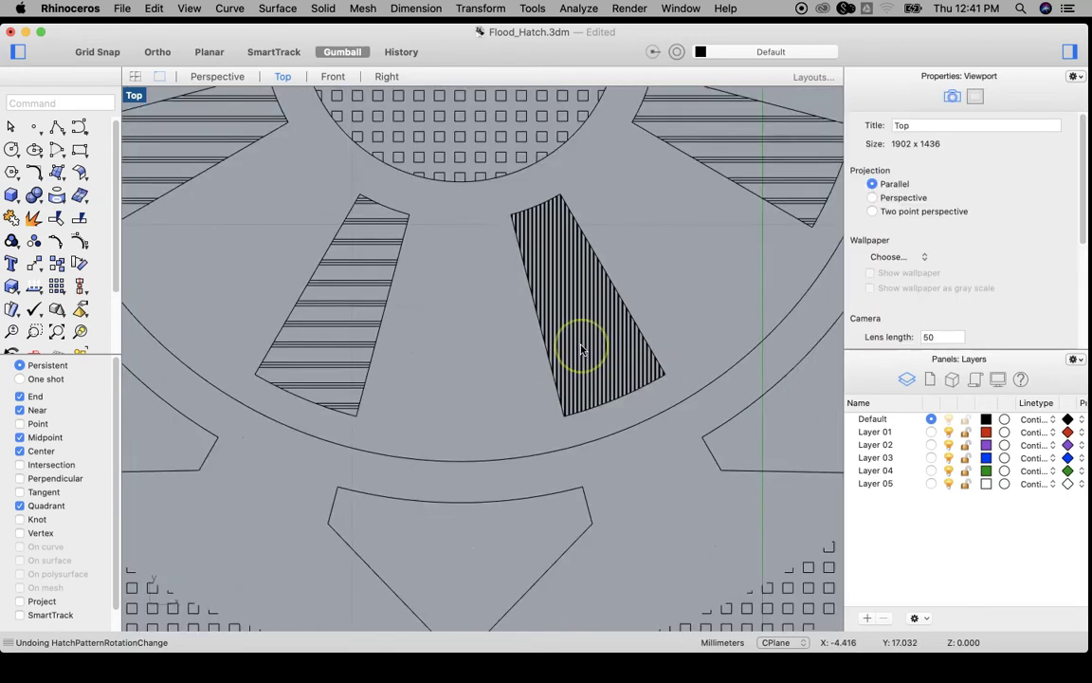
pyautogui.scroll(-3, 582, 350)
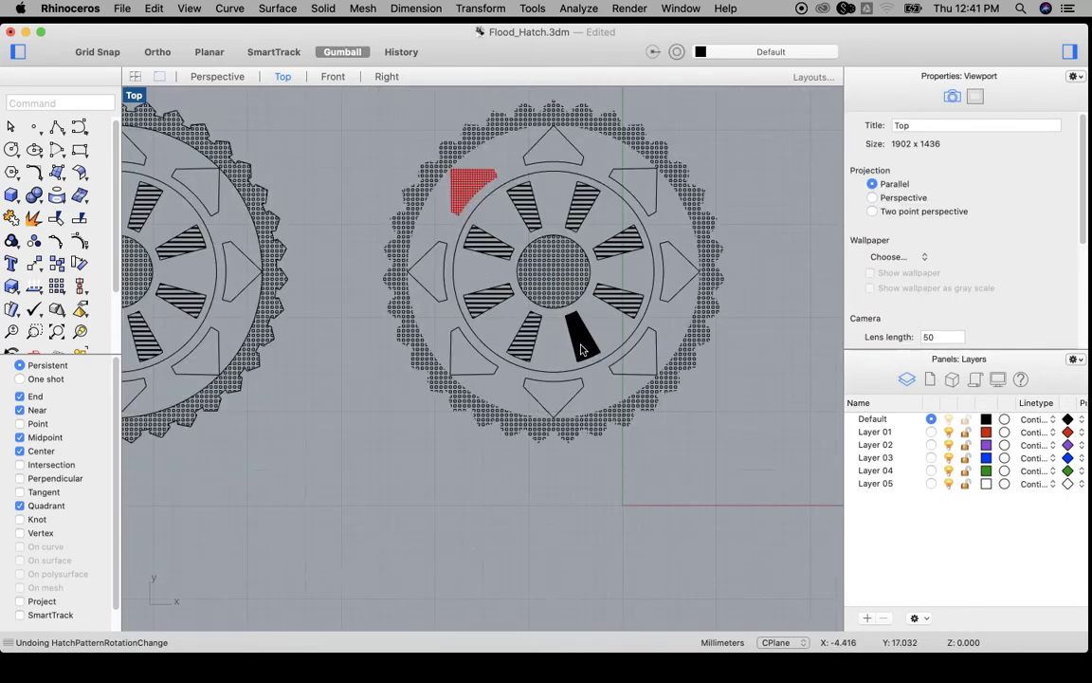
pyautogui.scroll(3, 600, 419)
pyautogui.click(600, 426)
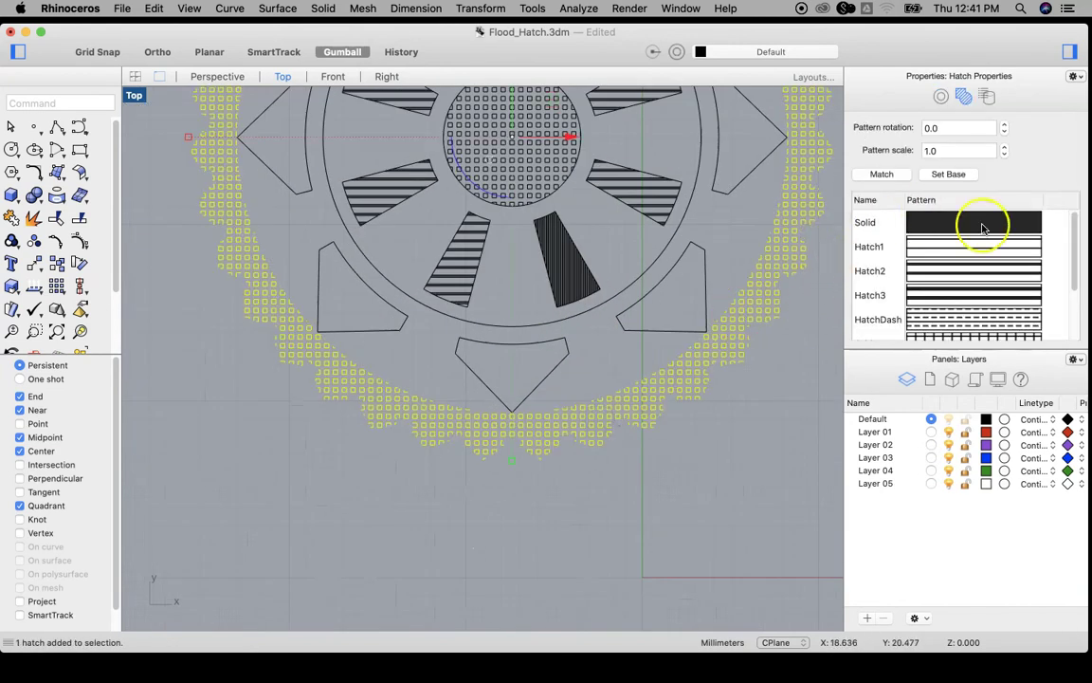
pyautogui.moveTo(991, 151); pyautogui.dragTo(897, 152)
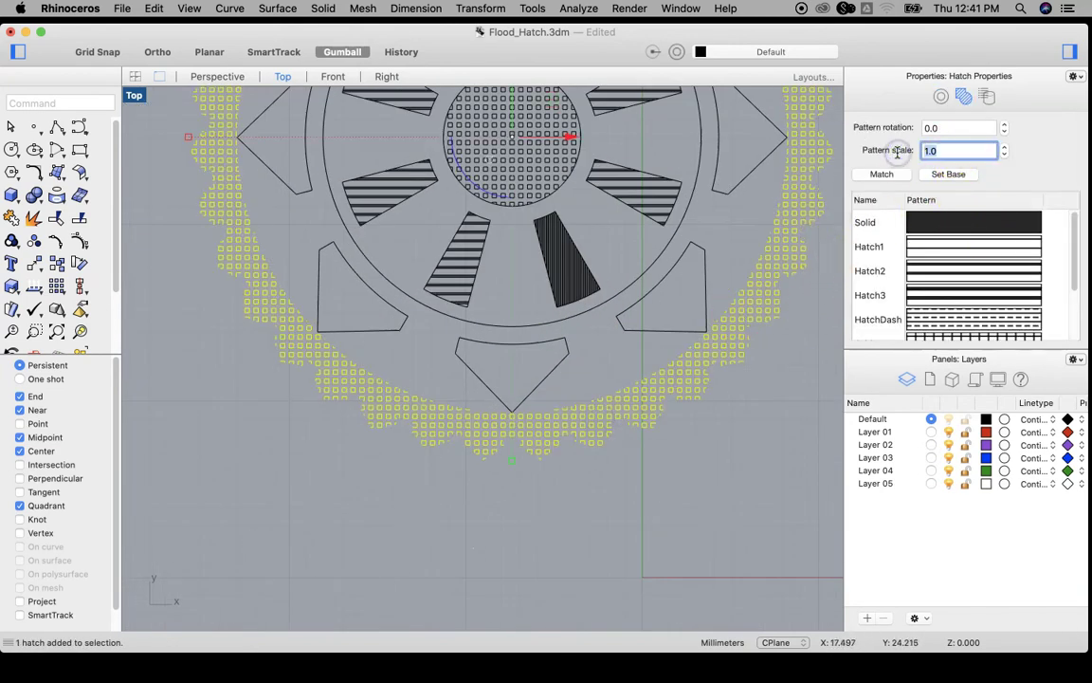
pyautogui.press('Return')
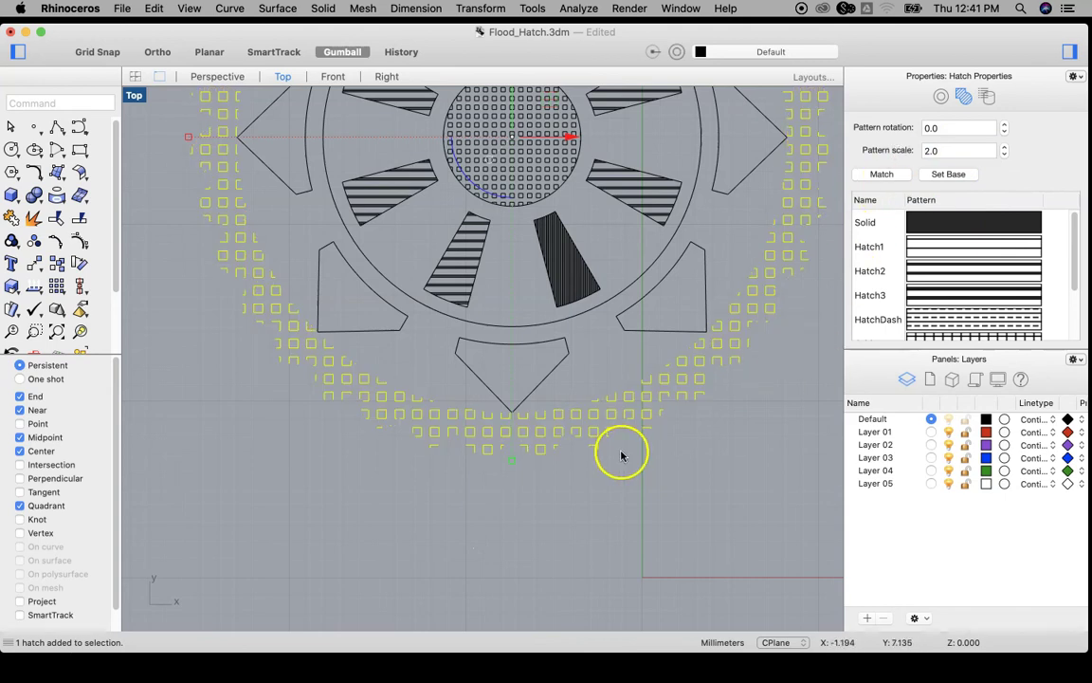
pyautogui.scroll(-3, 623, 451)
pyautogui.click(749, 398)
pyautogui.scroll(-3, 748, 399)
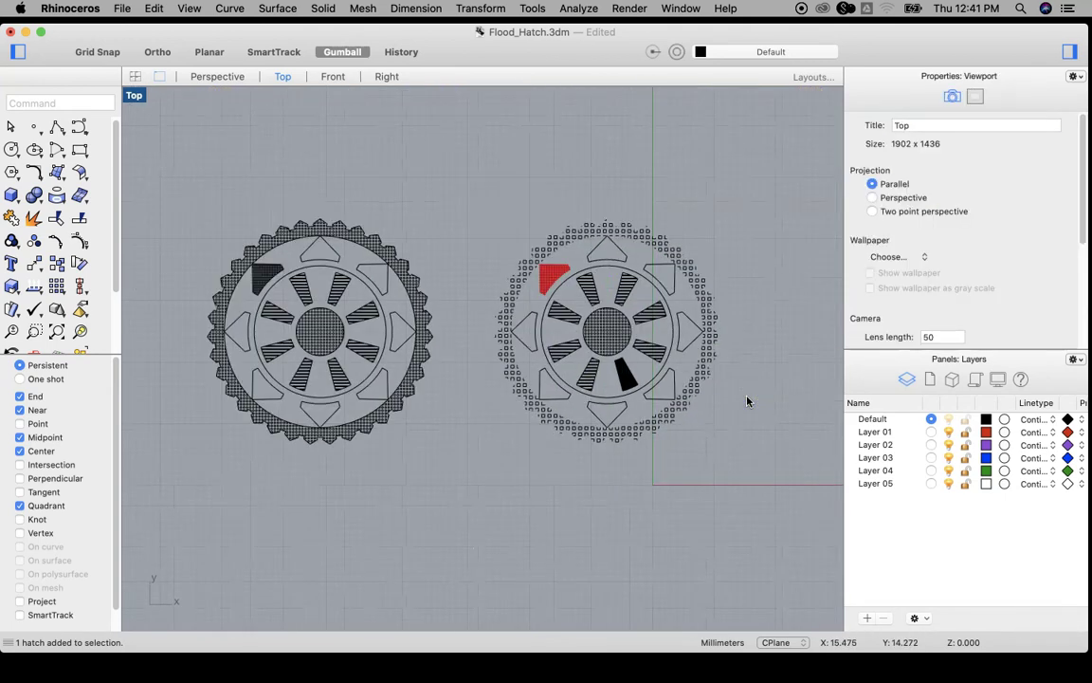
pyautogui.scroll(4, 613, 392)
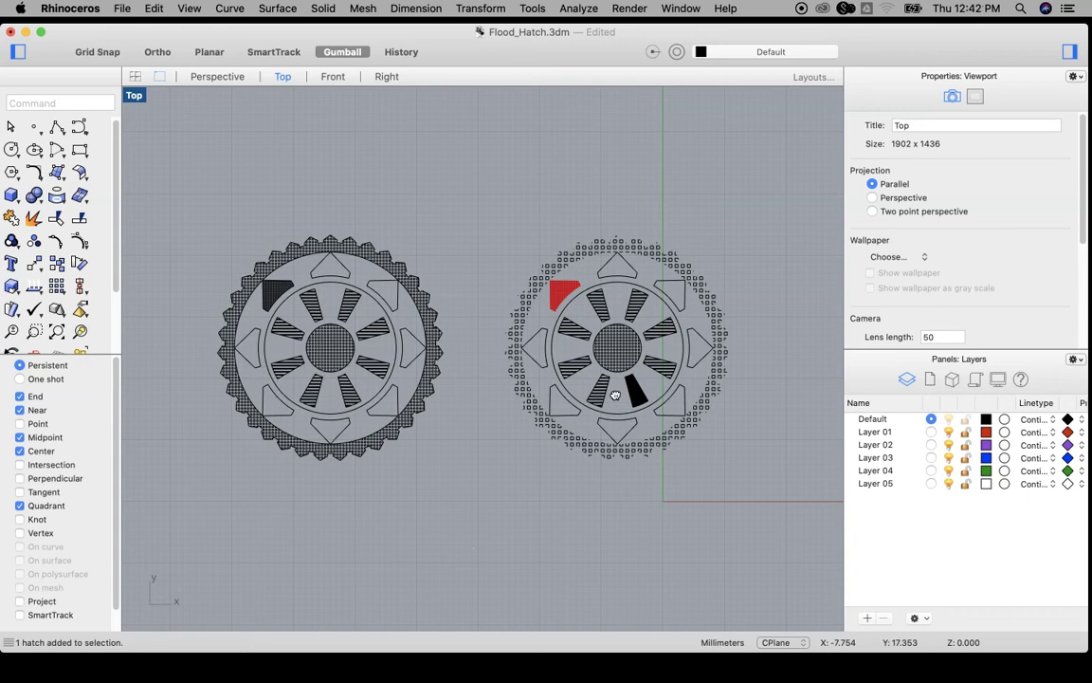
pyautogui.scroll(3, 737, 295)
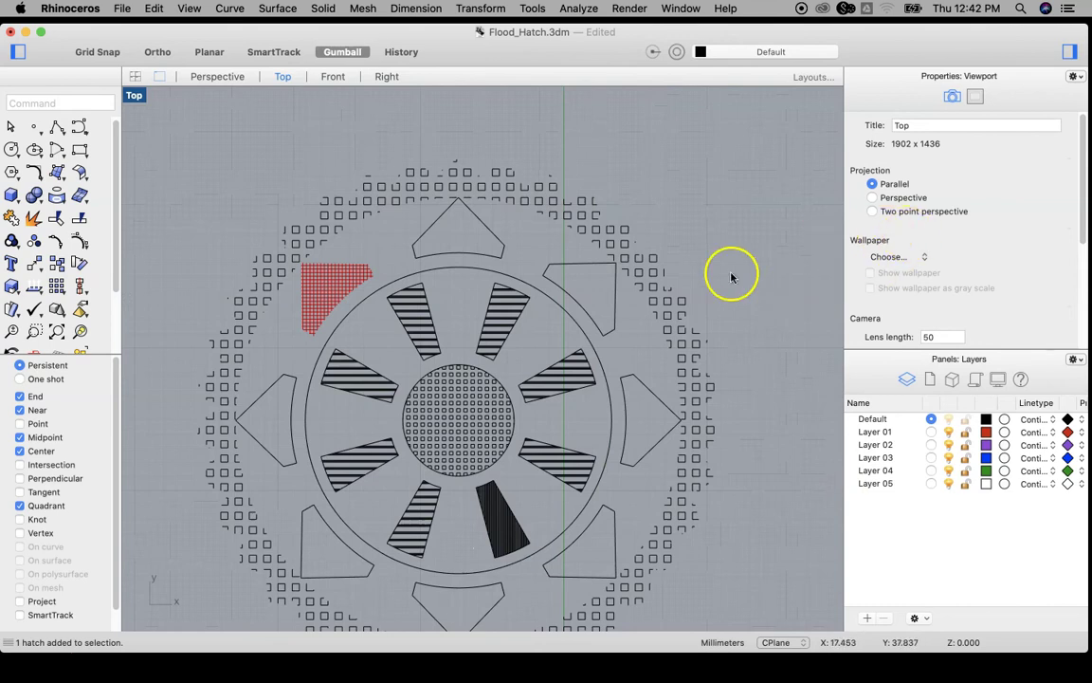
pyautogui.scroll(-5, 731, 277)
pyautogui.scroll(4, 438, 344)
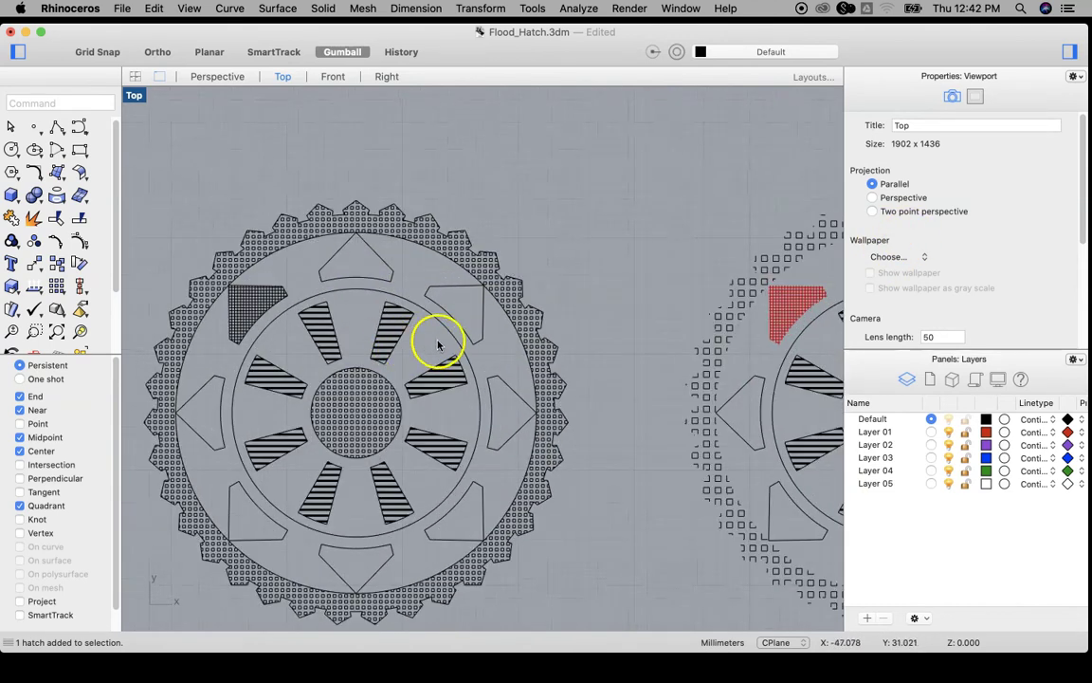
# Start Hatch on the circle around the left gear's spokes and show the pattern-loading options
pyautogui.click(446, 330)
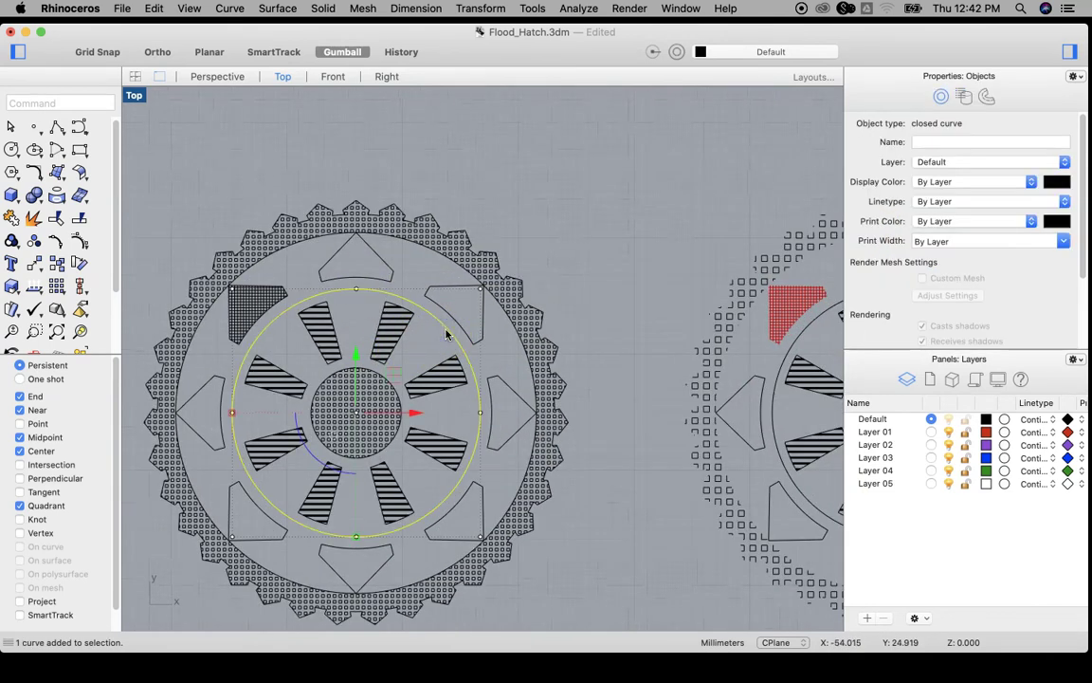
pyautogui.write('Hatch')
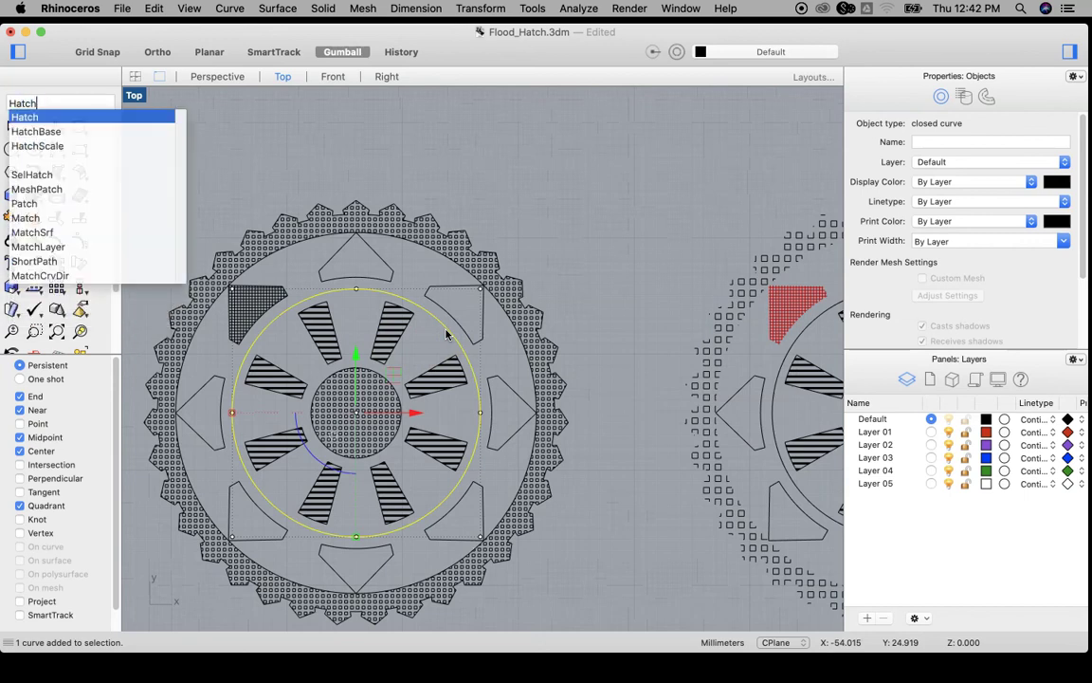
pyautogui.press('Return')
pyautogui.click(634, 399)
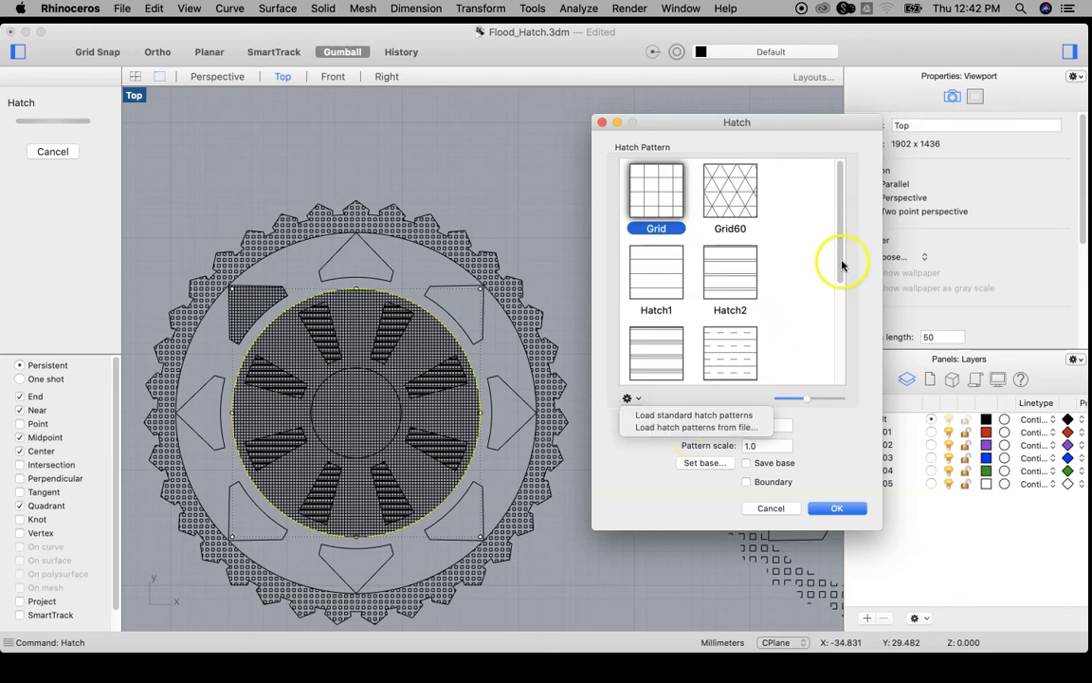
# Choose the Grid pattern in the Hatch dialog at rotation 0 and scale 1.0, and confirm it
pyautogui.click(841, 341)
pyautogui.moveTo(836, 274); pyautogui.dragTo(849, 231)
pyautogui.click(688, 228)
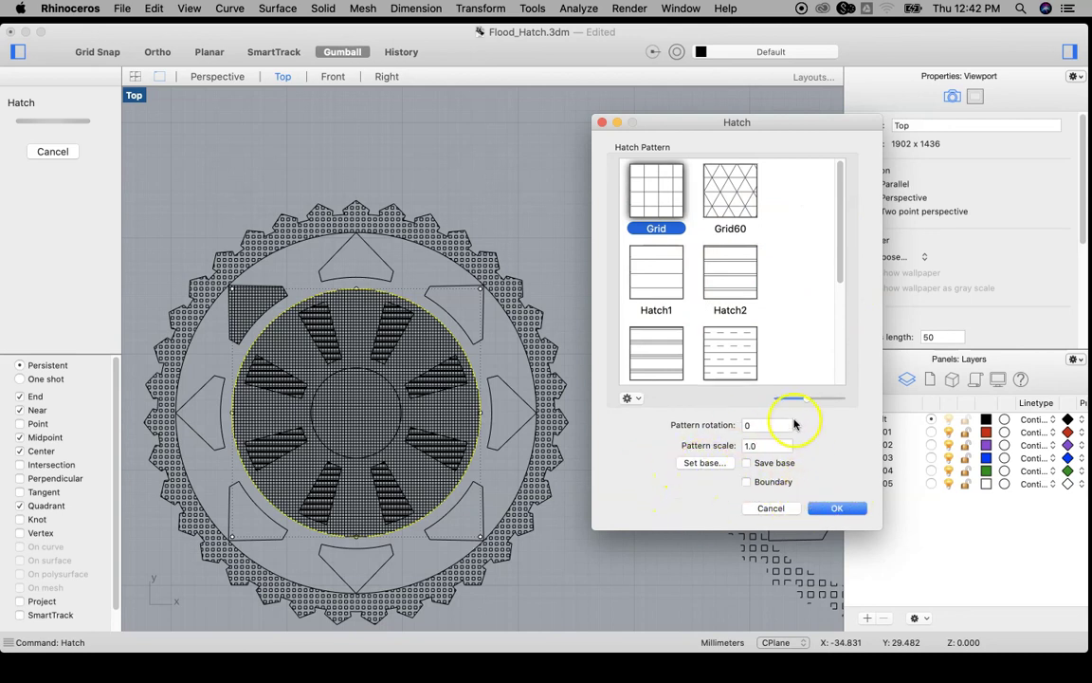
pyautogui.moveTo(803, 406)
pyautogui.mouseDown()
pyautogui.moveTo(820, 402)
pyautogui.moveTo(804, 397)
pyautogui.mouseUp()
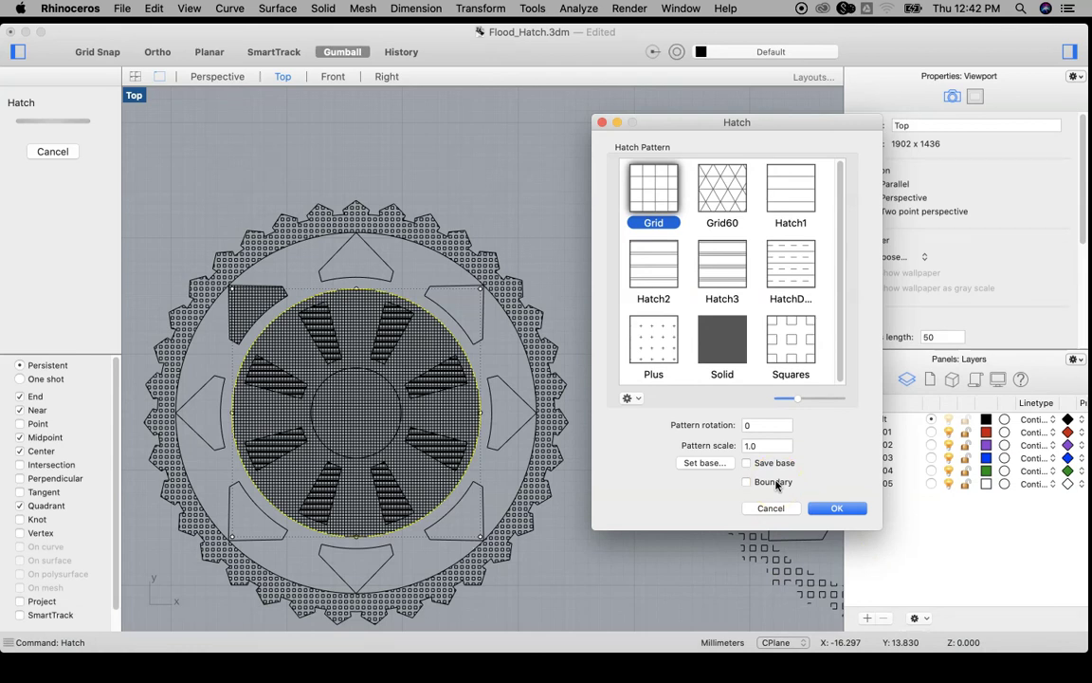
pyautogui.click(842, 509)
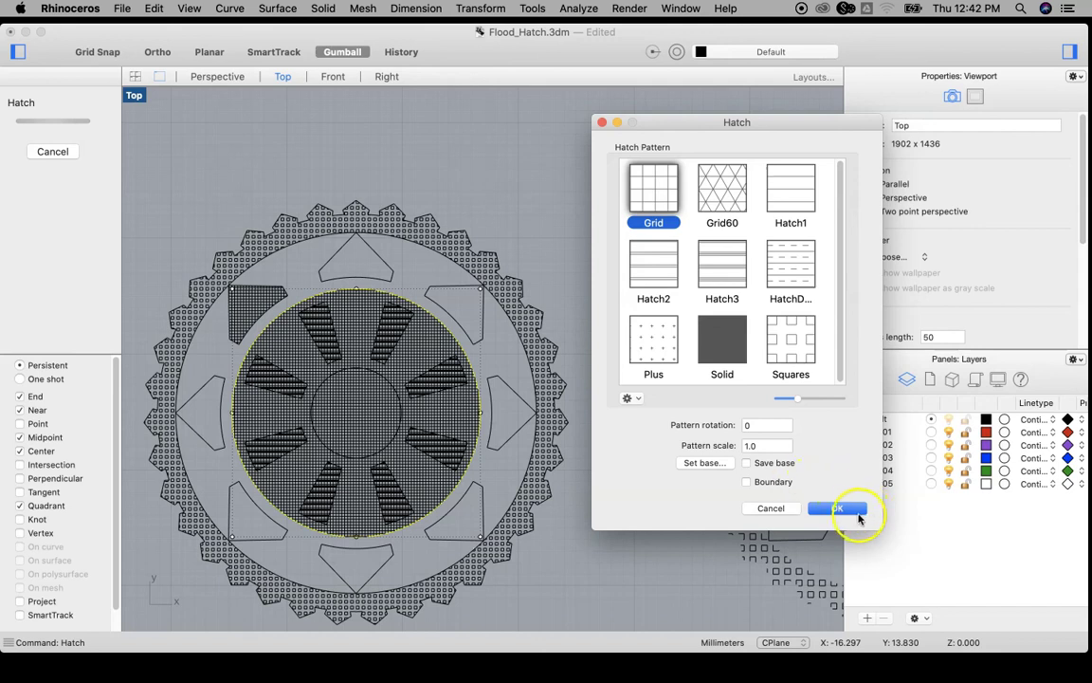